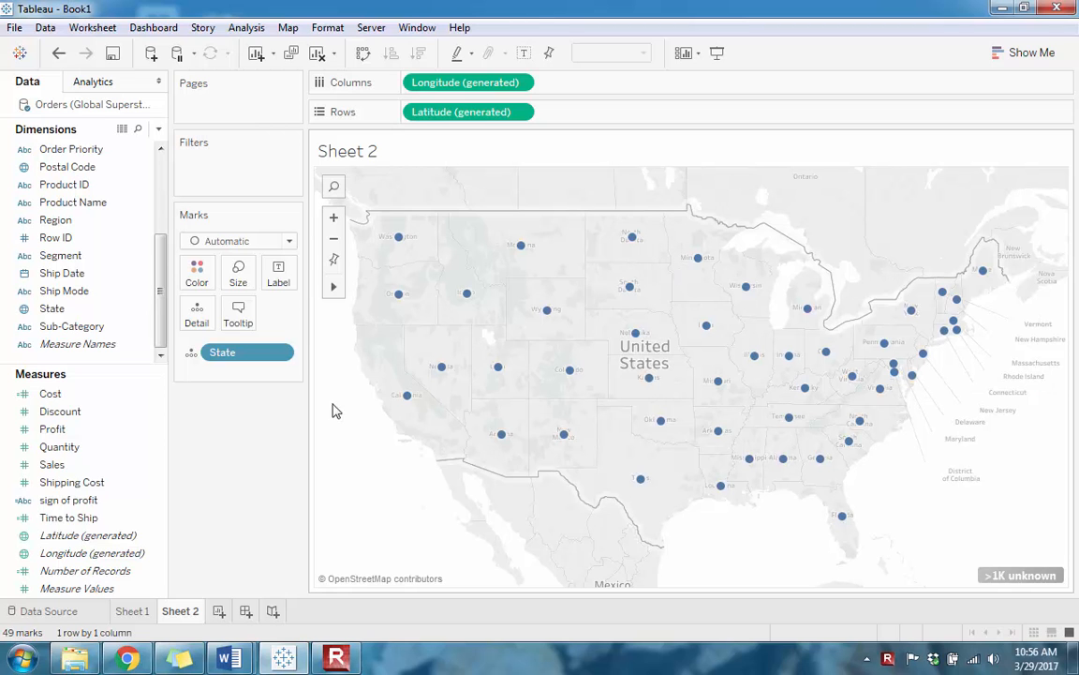
Color the states on the map by Profit.
click(79, 431)
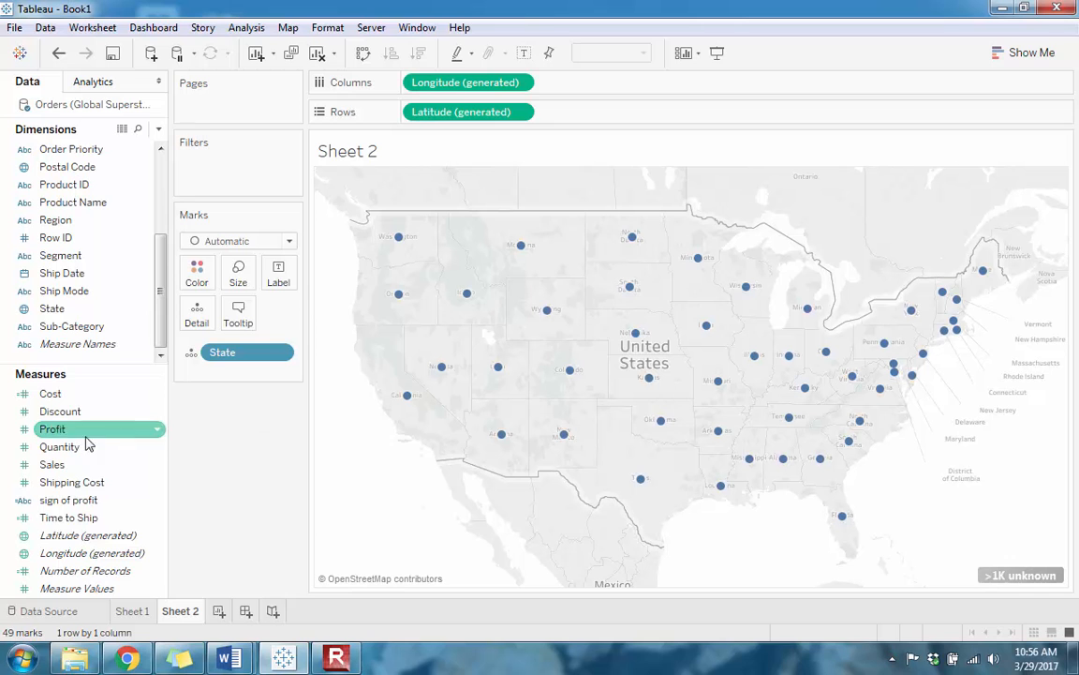
drag(52, 434, 193, 274)
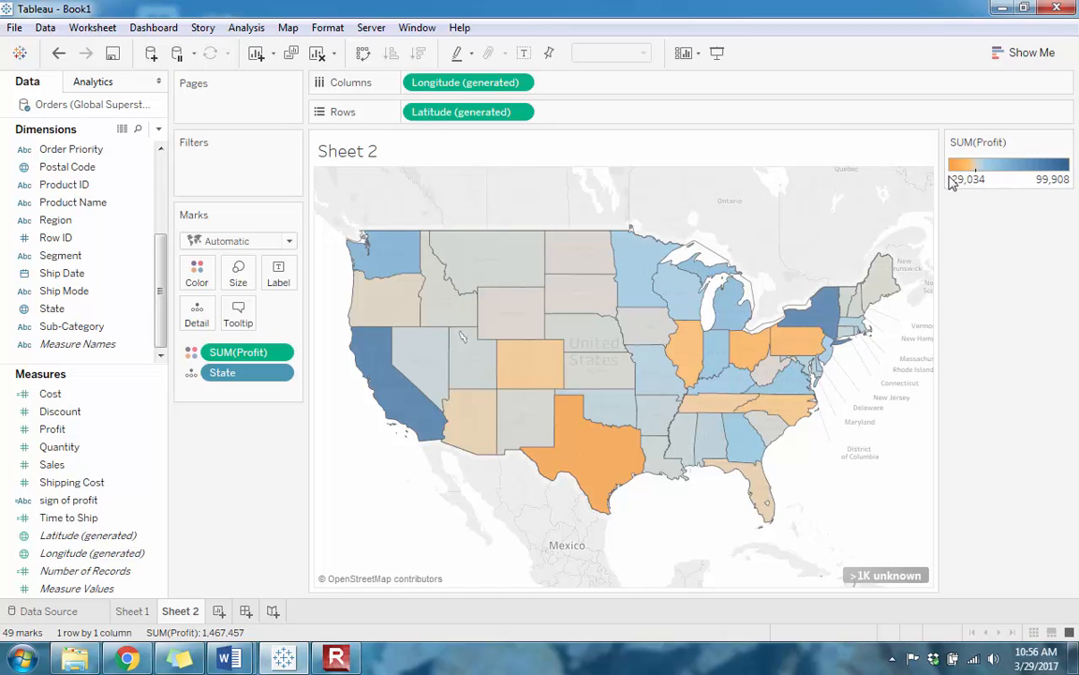
mouse_move(586, 471)
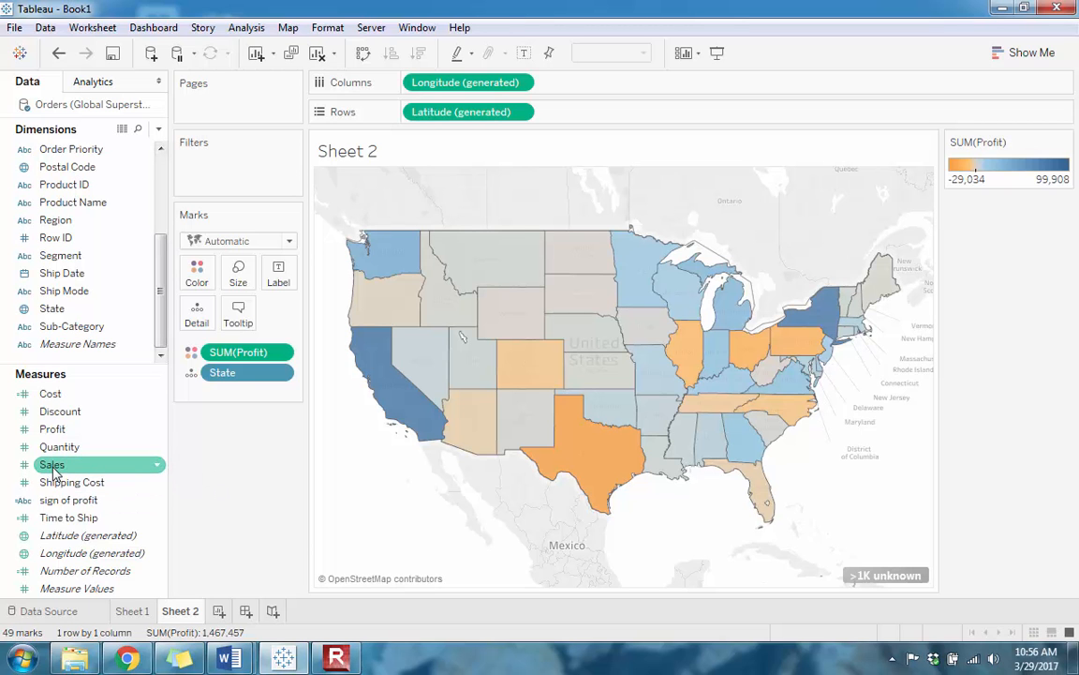
drag(53, 469, 241, 272)
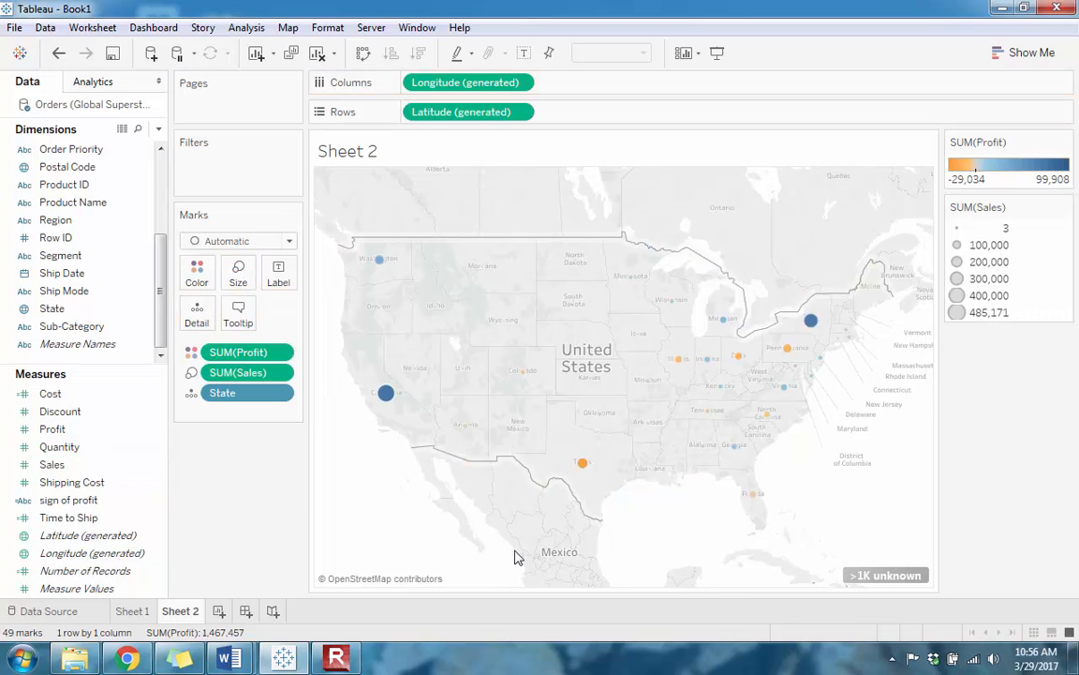
mouse_move(390, 408)
click(58, 53)
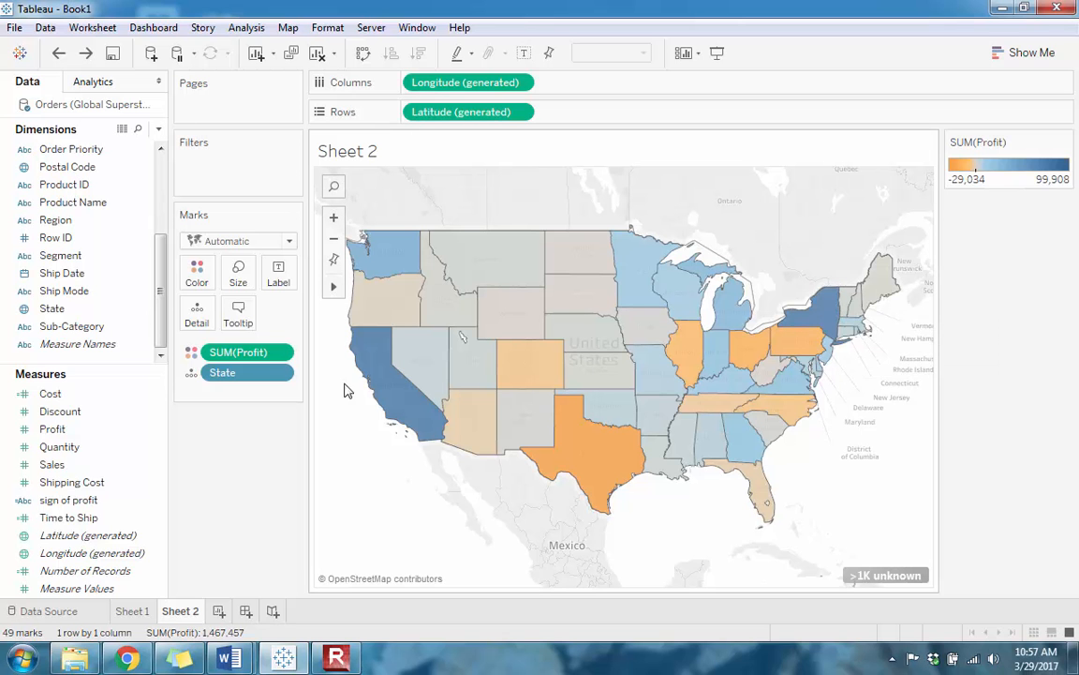
Size the state marks by Sales and enlarge them to the middle of the size range.
mouse_move(381, 378)
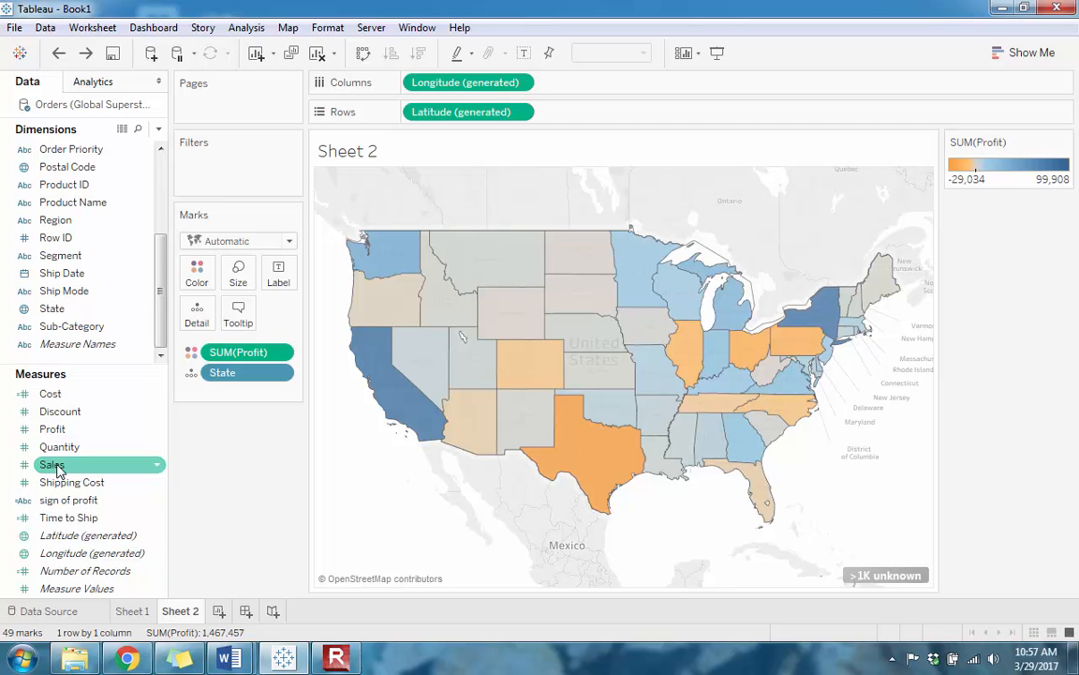
drag(56, 468, 243, 287)
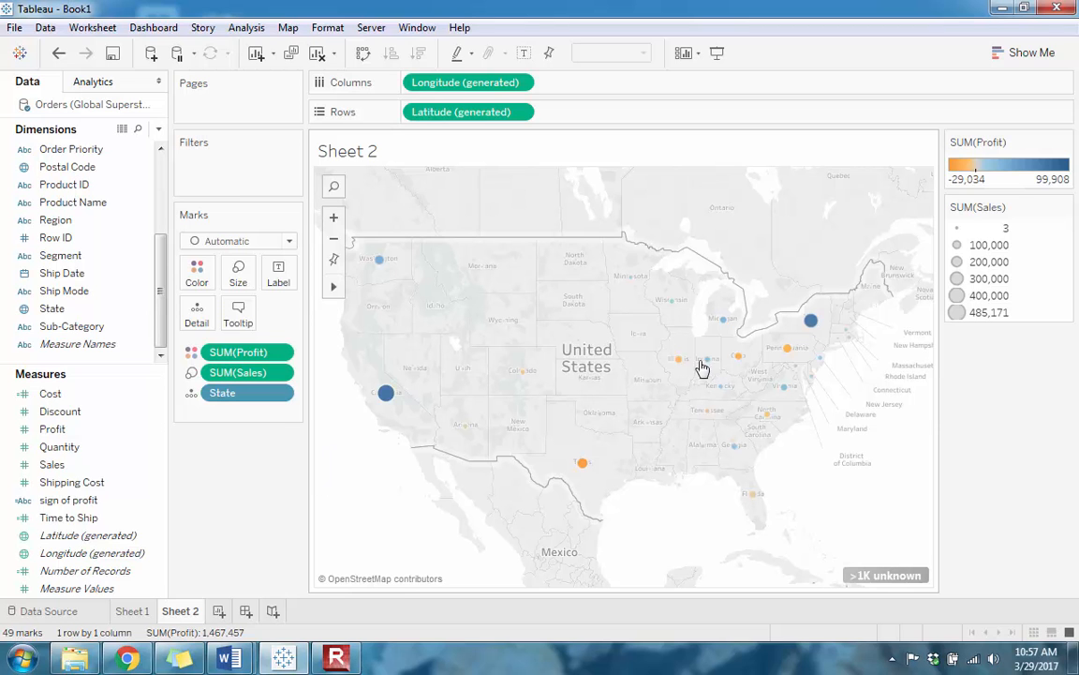
click(238, 272)
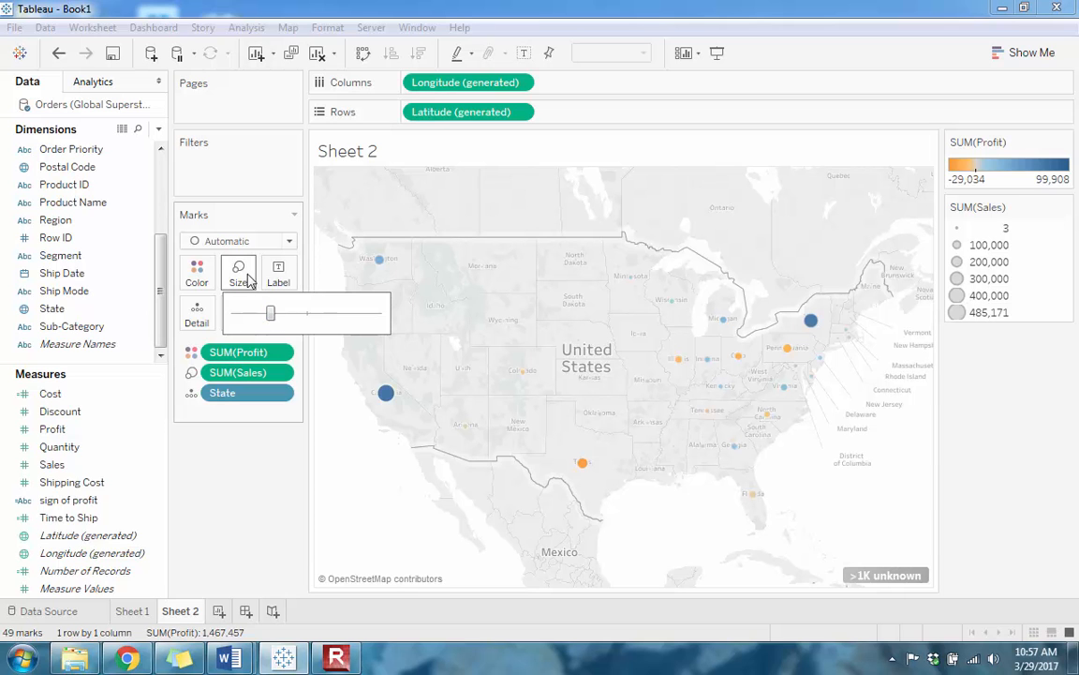
click(241, 276)
click(239, 277)
drag(270, 314, 307, 314)
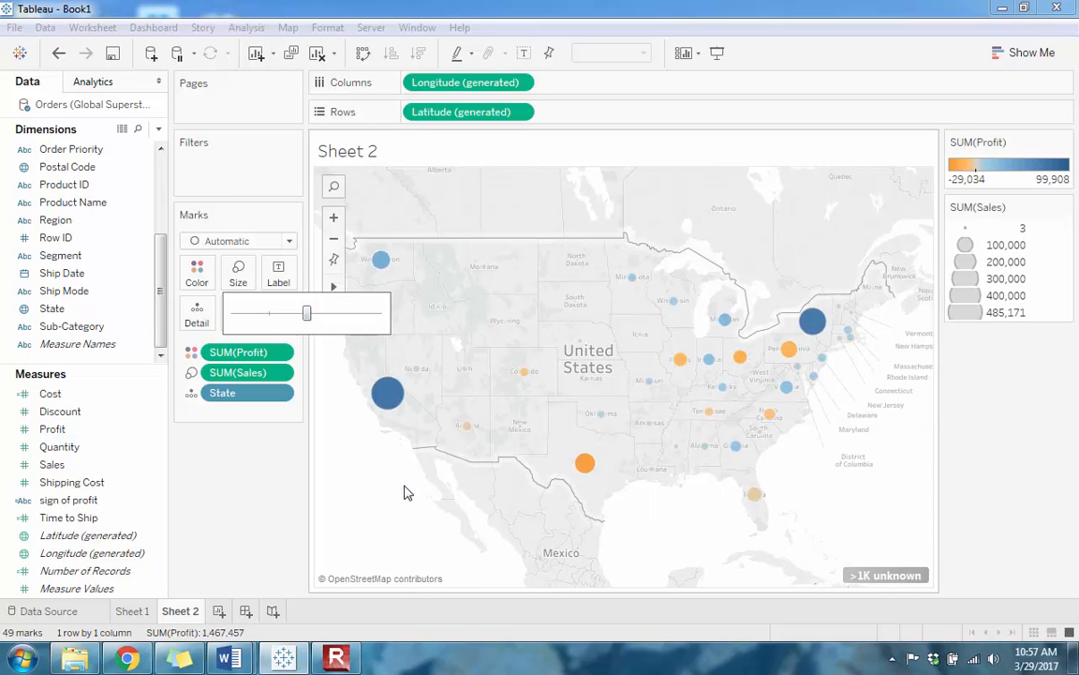
click(309, 486)
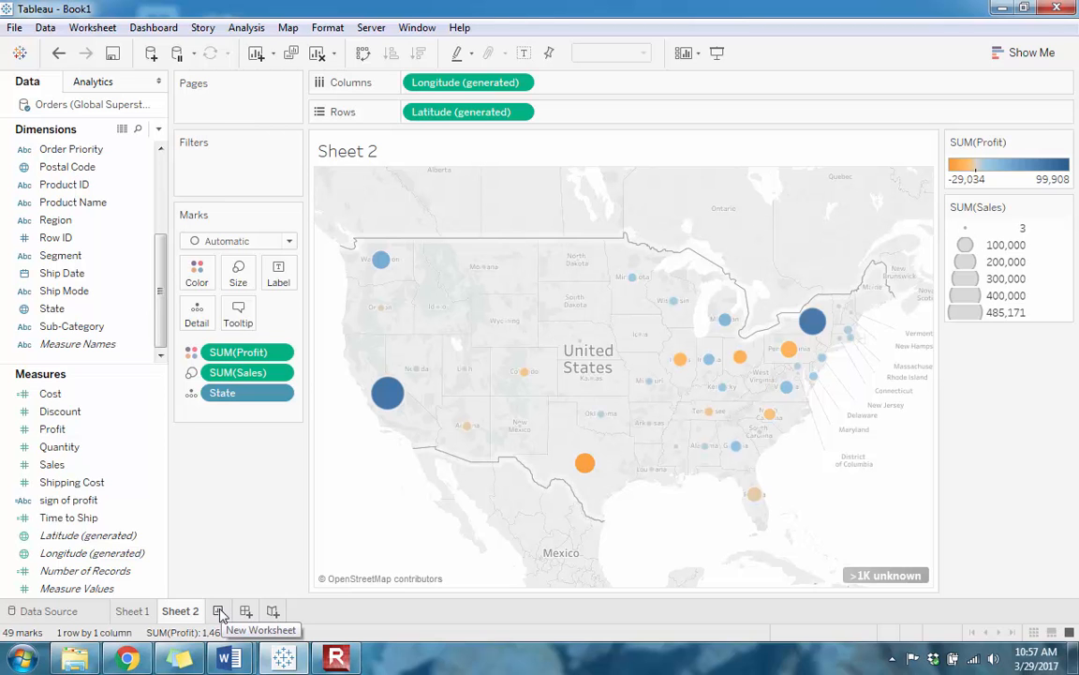
Open the map layer settings for the state map.
click(288, 29)
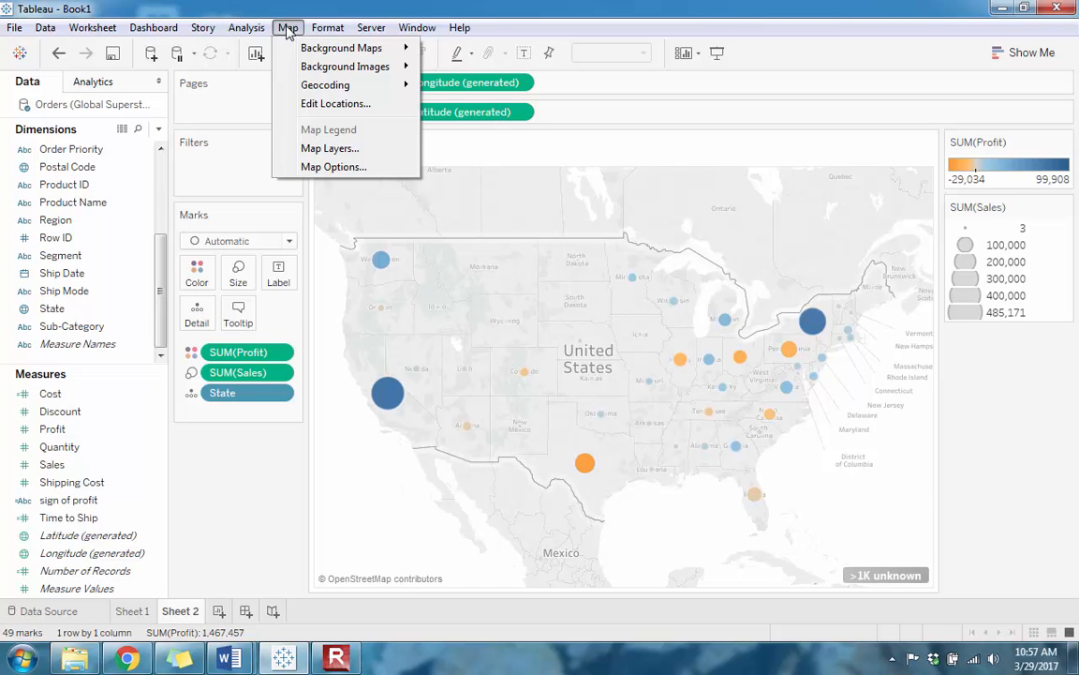
click(315, 150)
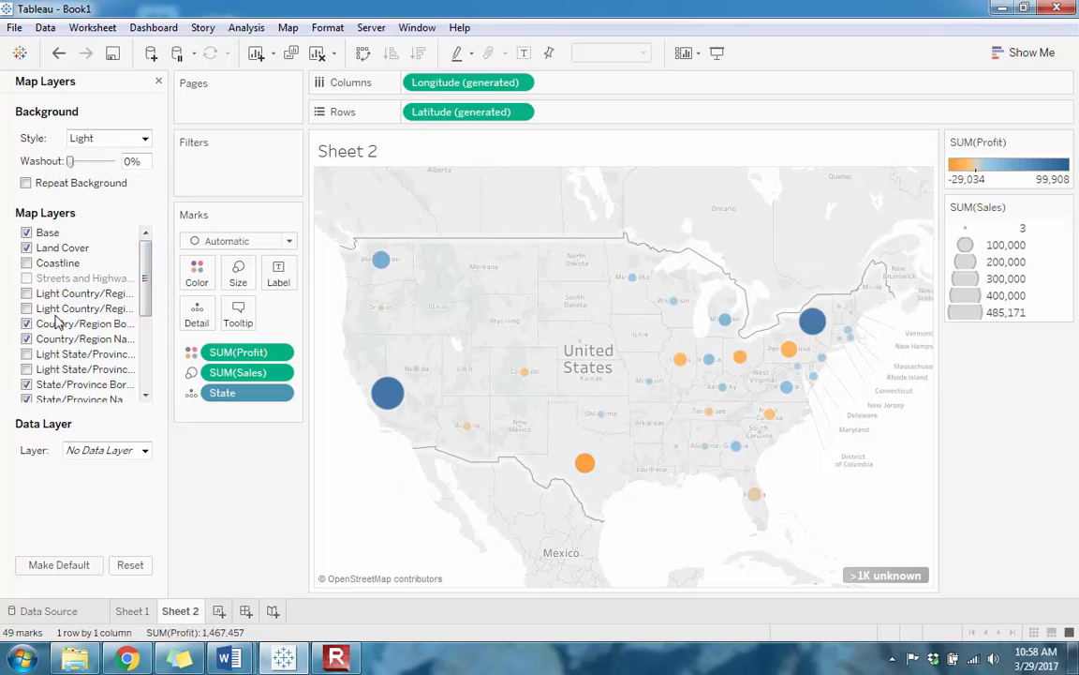
Try the Dark background style on the map and return it to Light, keeping the washout at 0%.
click(145, 138)
click(94, 152)
click(145, 138)
click(87, 185)
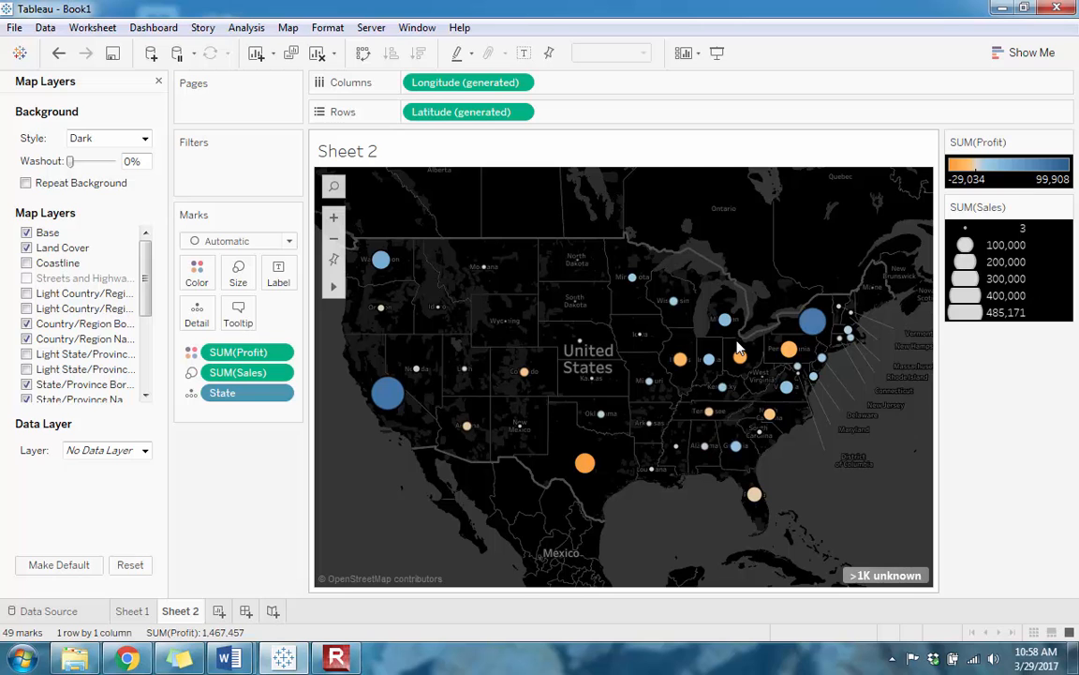
click(145, 139)
click(124, 167)
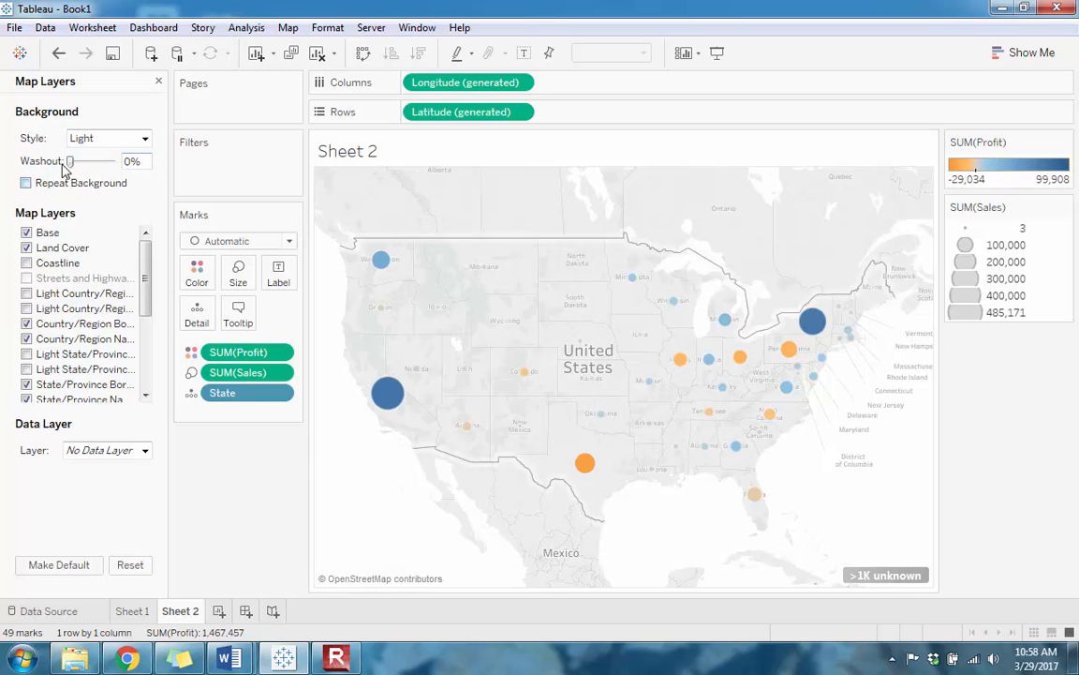
mouse_move(71, 164)
mouse_down()
mouse_move(117, 167)
mouse_move(64, 164)
mouse_up()
Try the Area Code Boundaries layer on the map and switch it off again.
drag(144, 253, 147, 319)
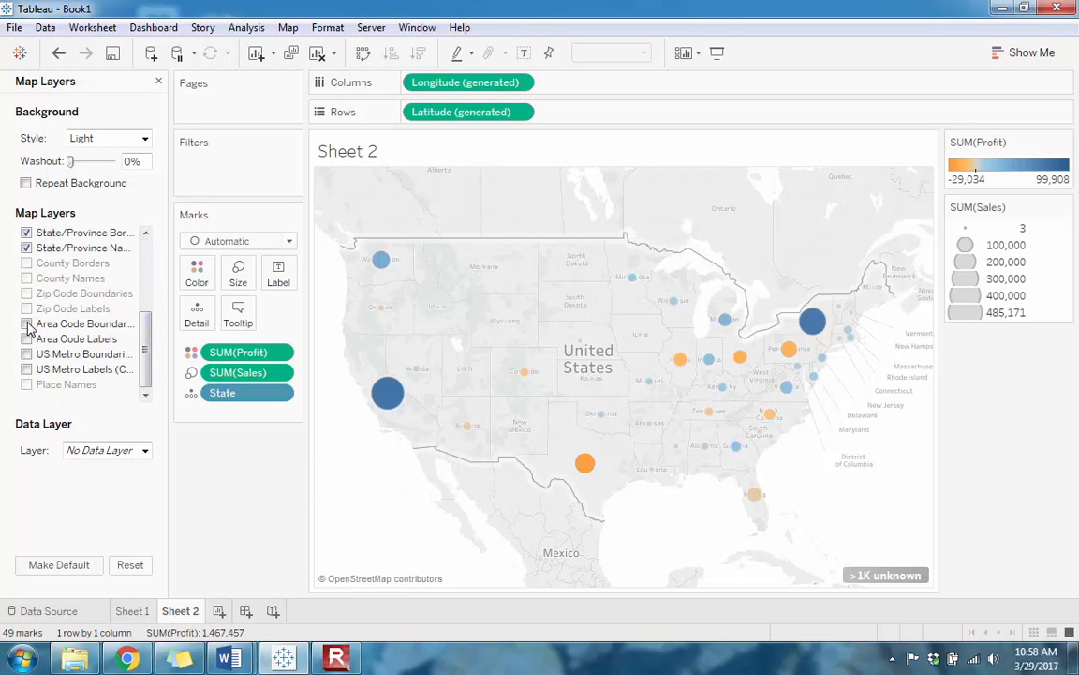
click(26, 323)
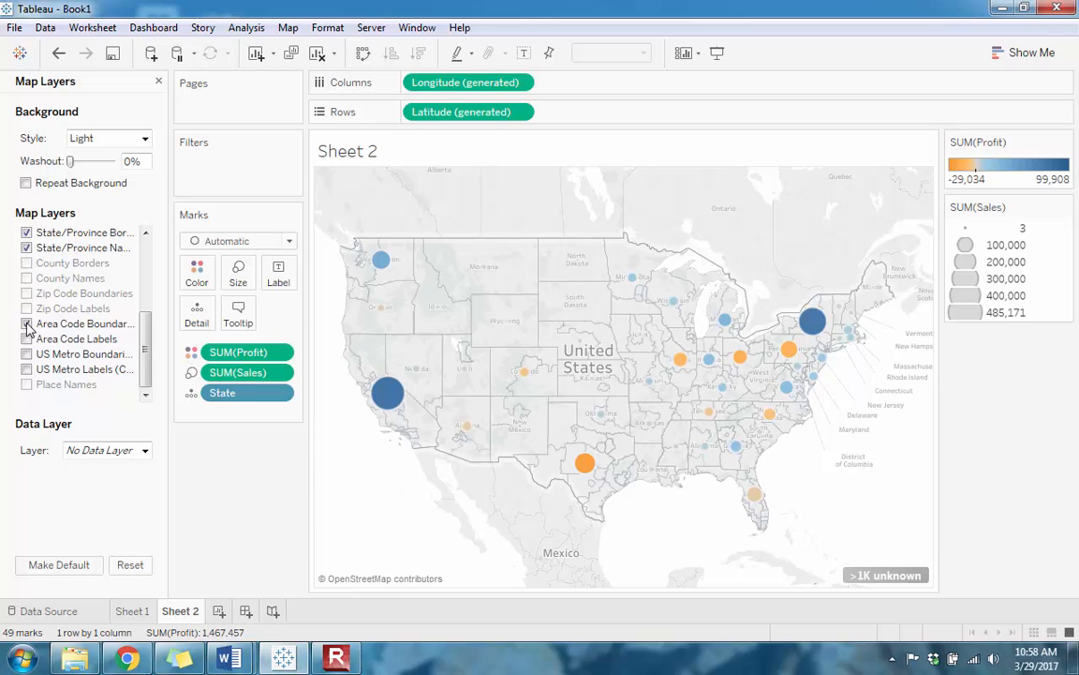
click(27, 323)
scroll(131, 310, up, 3)
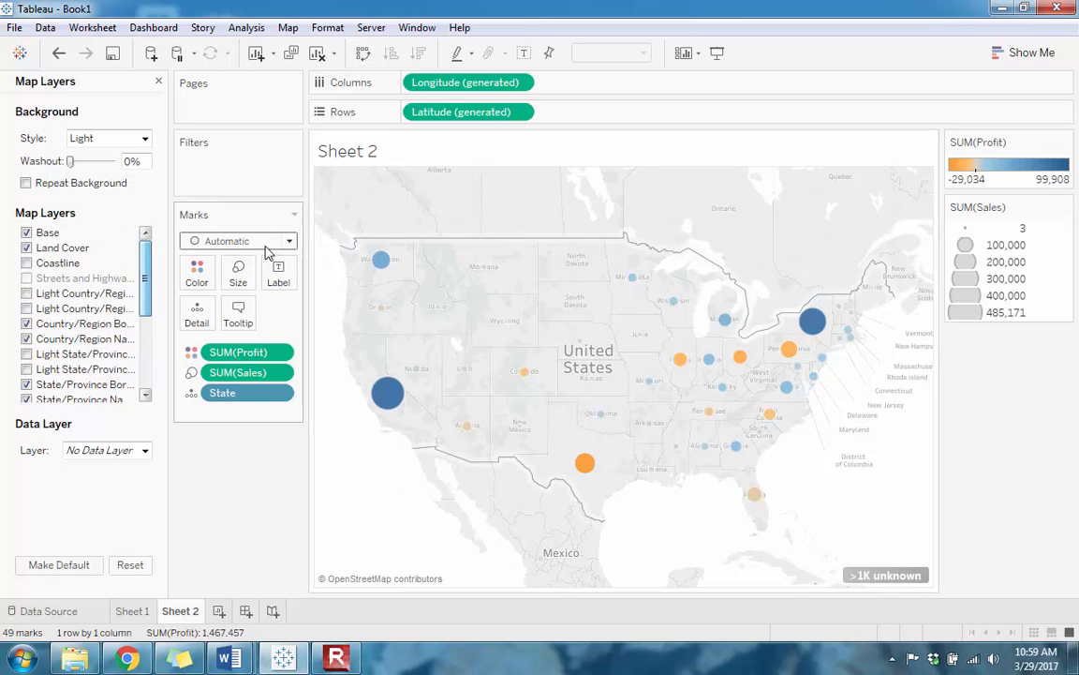
Search the map for Dallas, Texas, and show the streets and highways layer there.
click(334, 186)
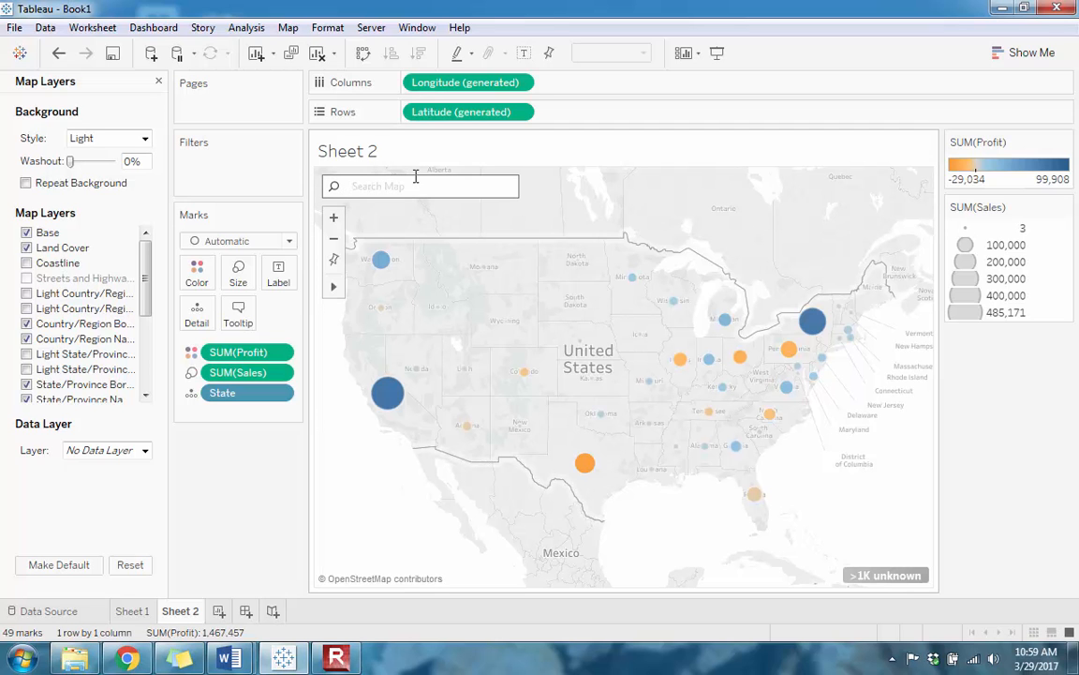
text(dall)
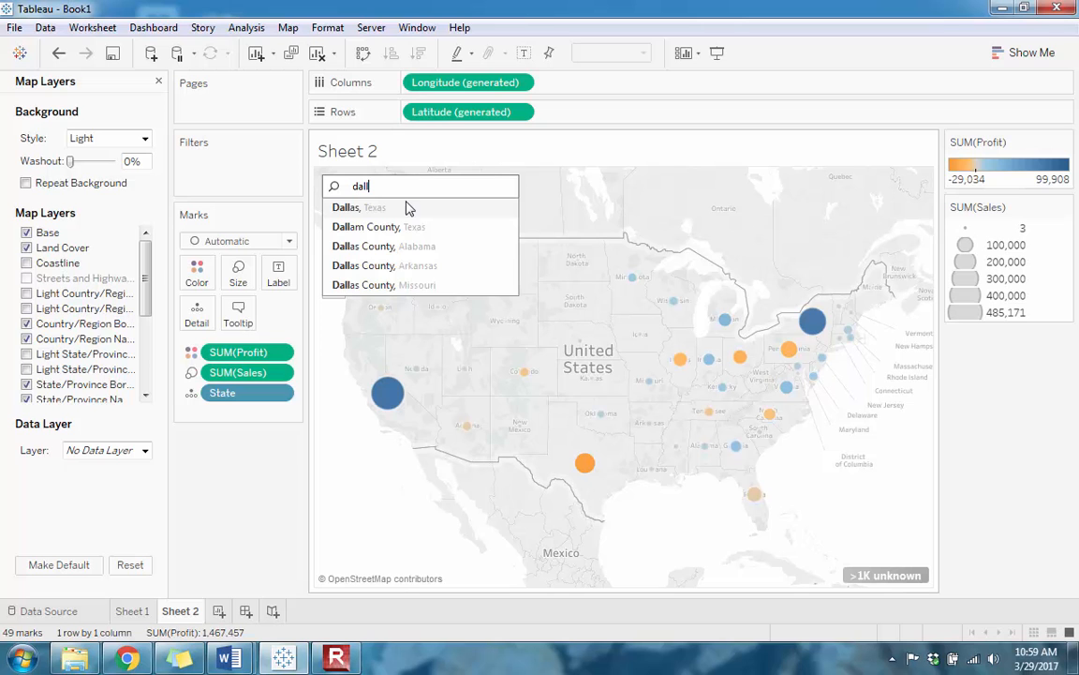
click(389, 208)
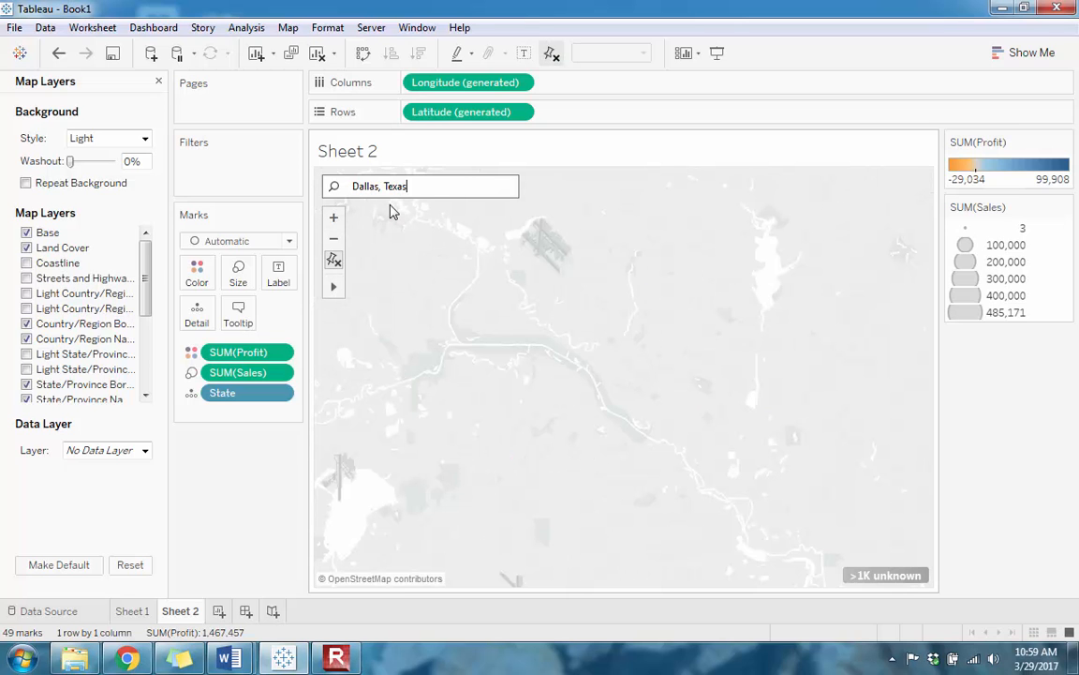
click(26, 278)
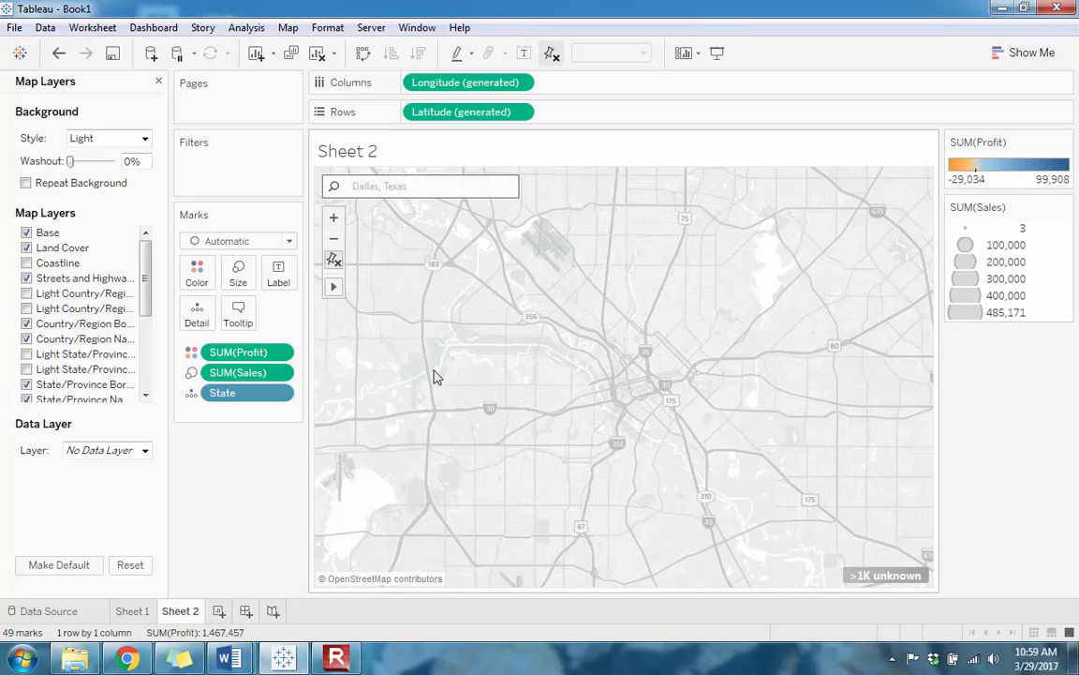
Create a new worksheet with a map of State and add a second Longitude (generated) to the columns.
click(218, 611)
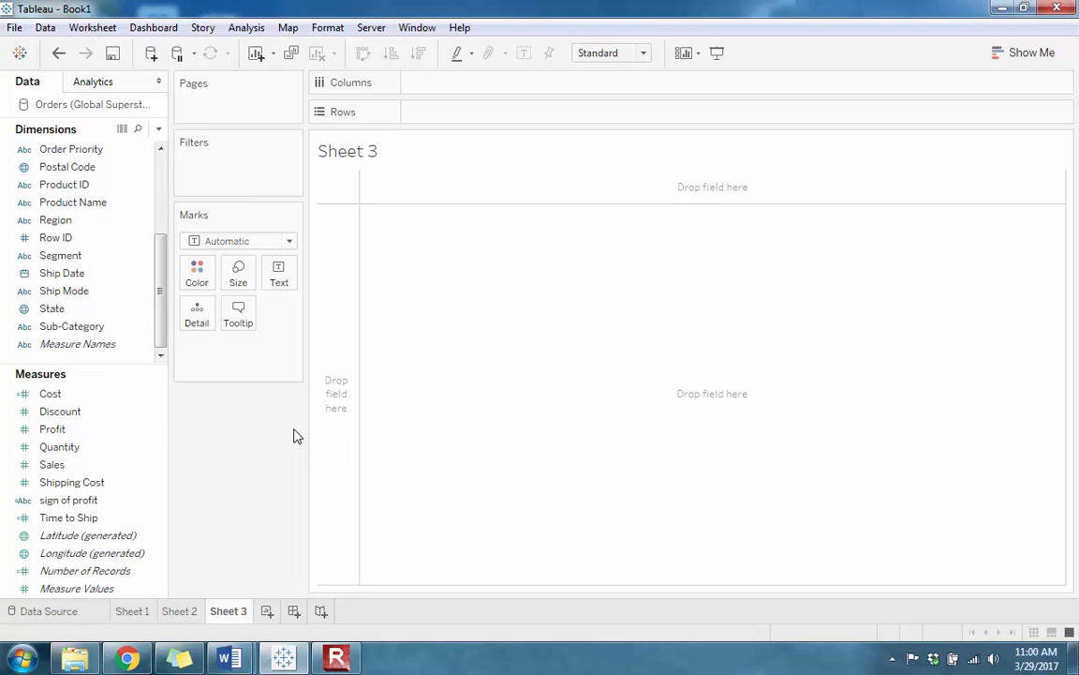
double_click(51, 311)
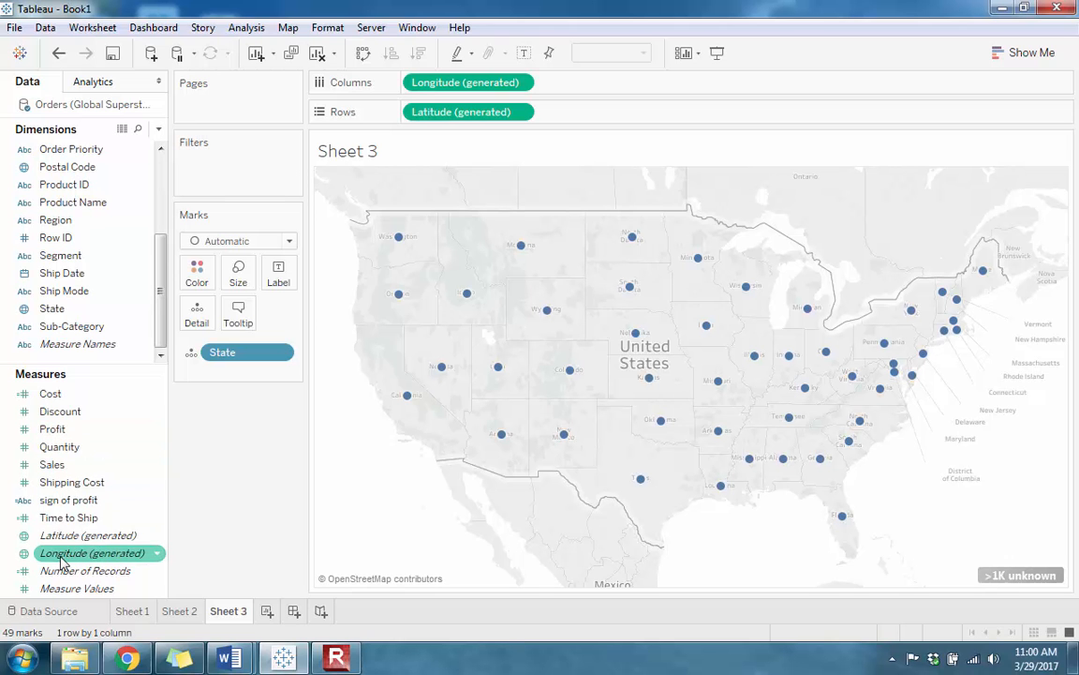
mouse_move(54, 556)
mouse_down()
mouse_move(301, 458)
mouse_move(603, 98)
mouse_move(590, 88)
mouse_up()
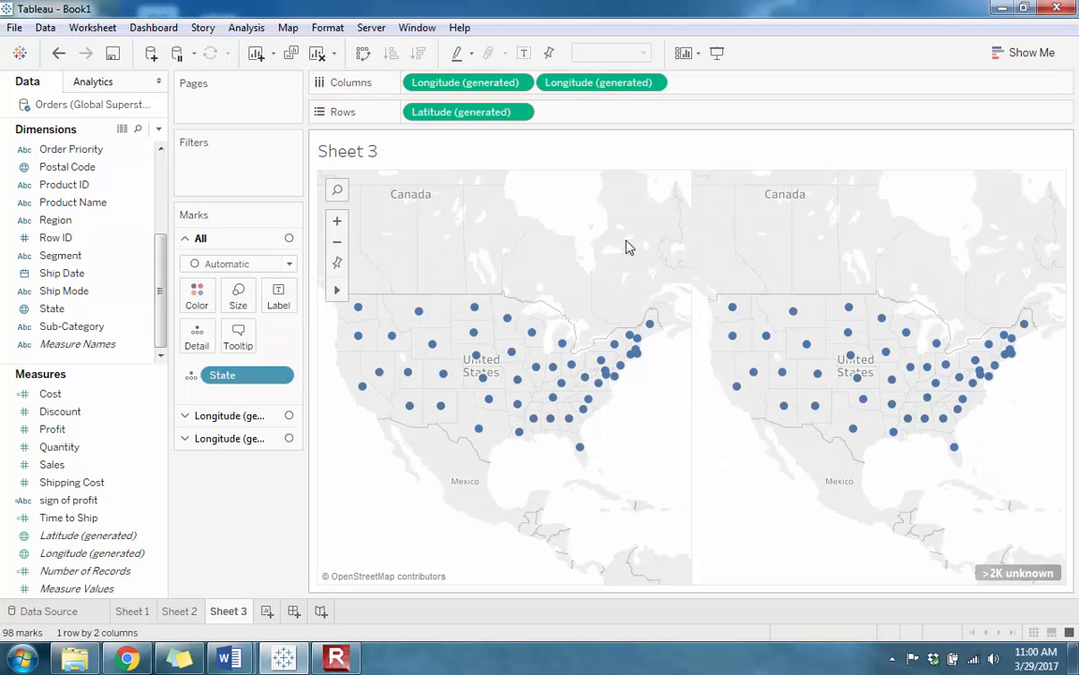
Color the first of the two maps by Sales.
click(364, 387)
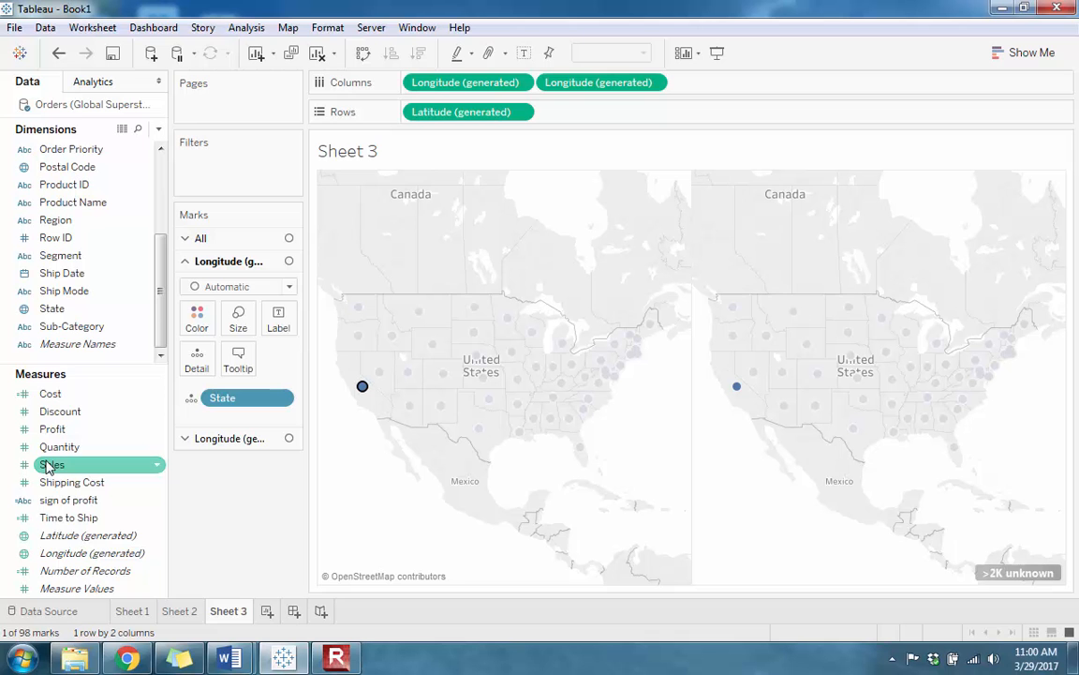
mouse_move(48, 466)
mouse_down()
mouse_move(187, 308)
mouse_move(196, 321)
mouse_up()
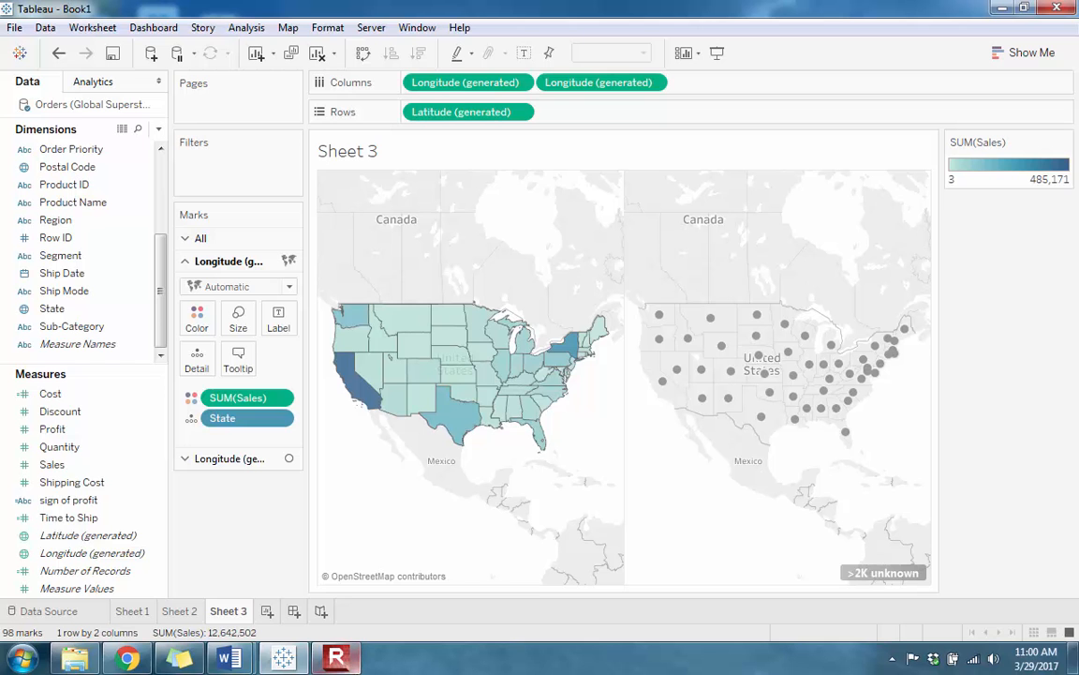
mouse_move(336, 658)
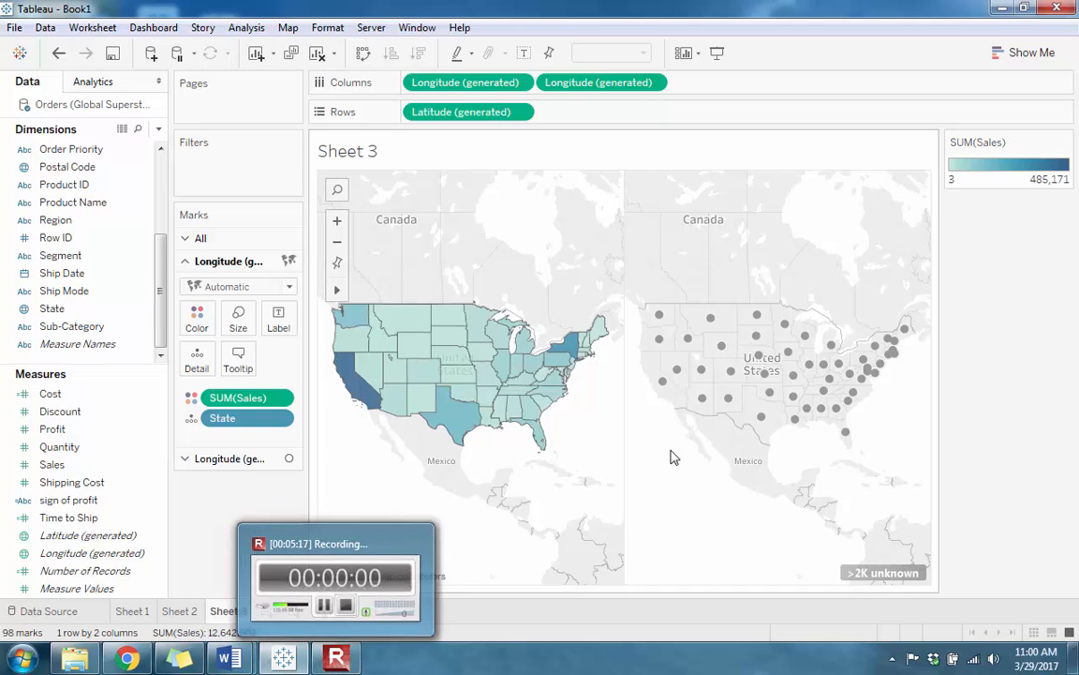
Set the second map's mark type to Square and overlay the two maps as a dual axis.
right_click(662, 383)
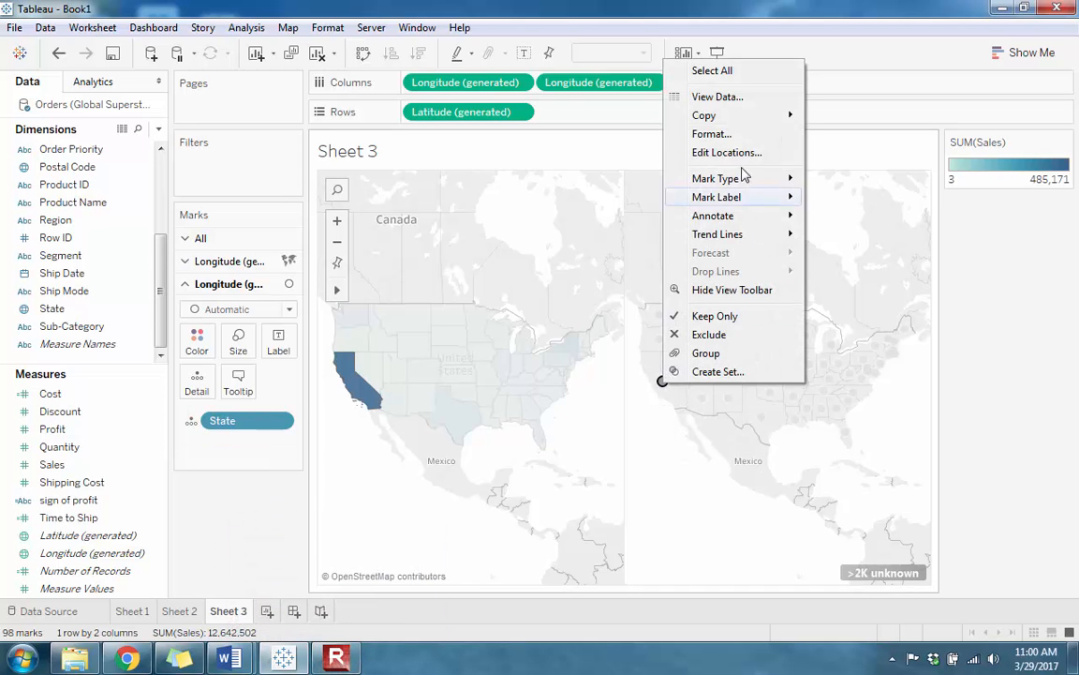
mouse_move(712, 178)
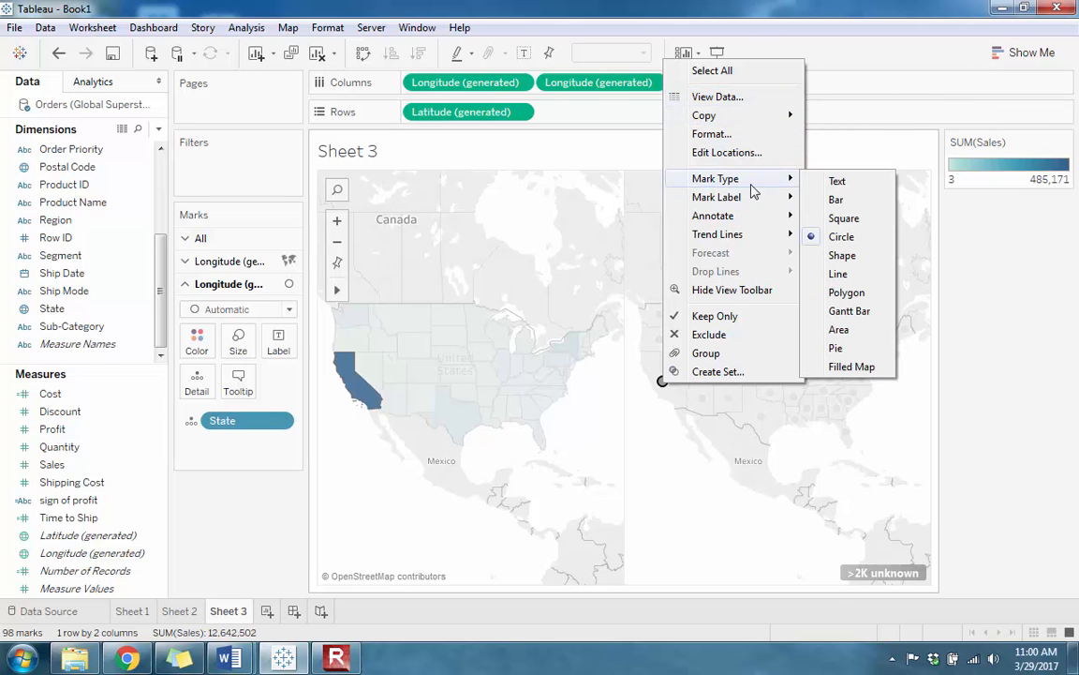
click(844, 219)
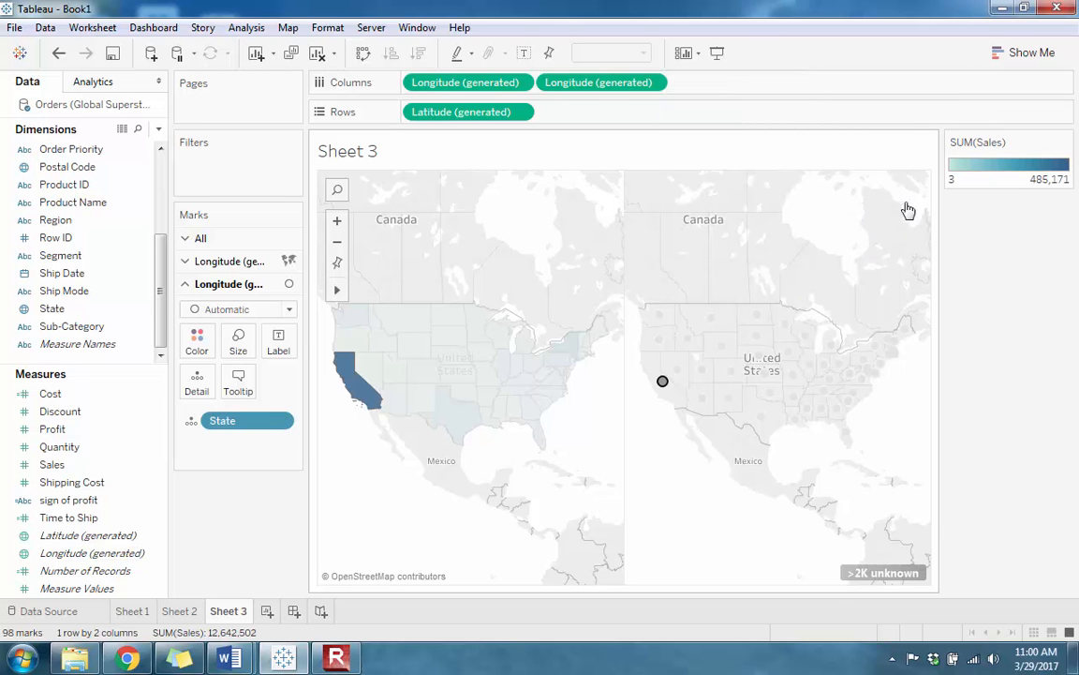
key(Escape)
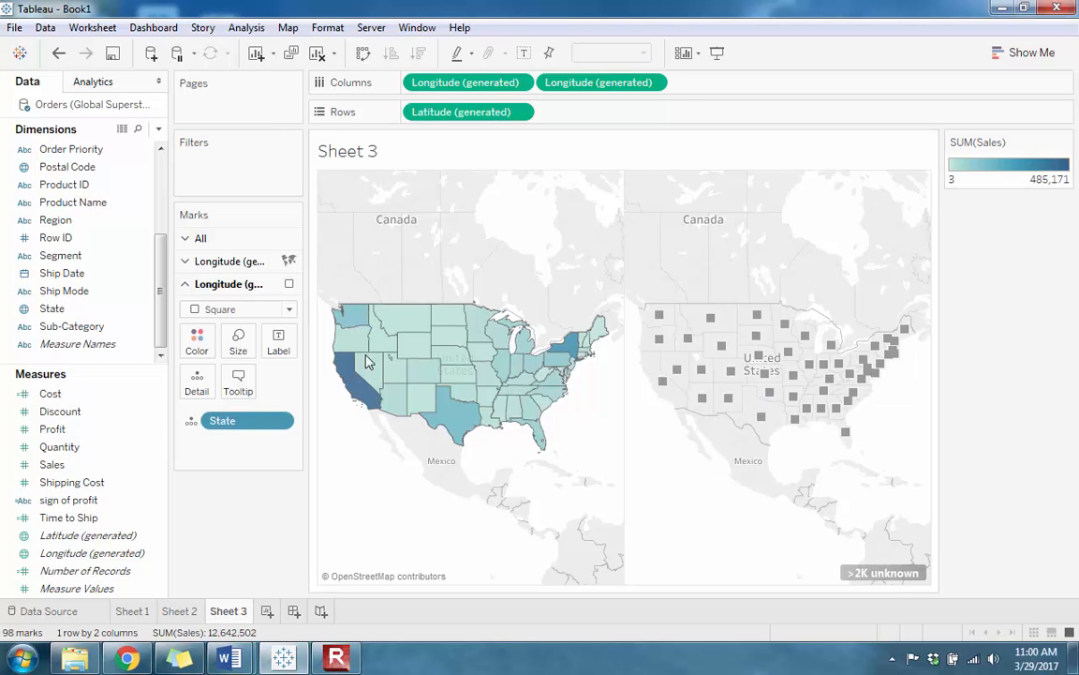
click(654, 84)
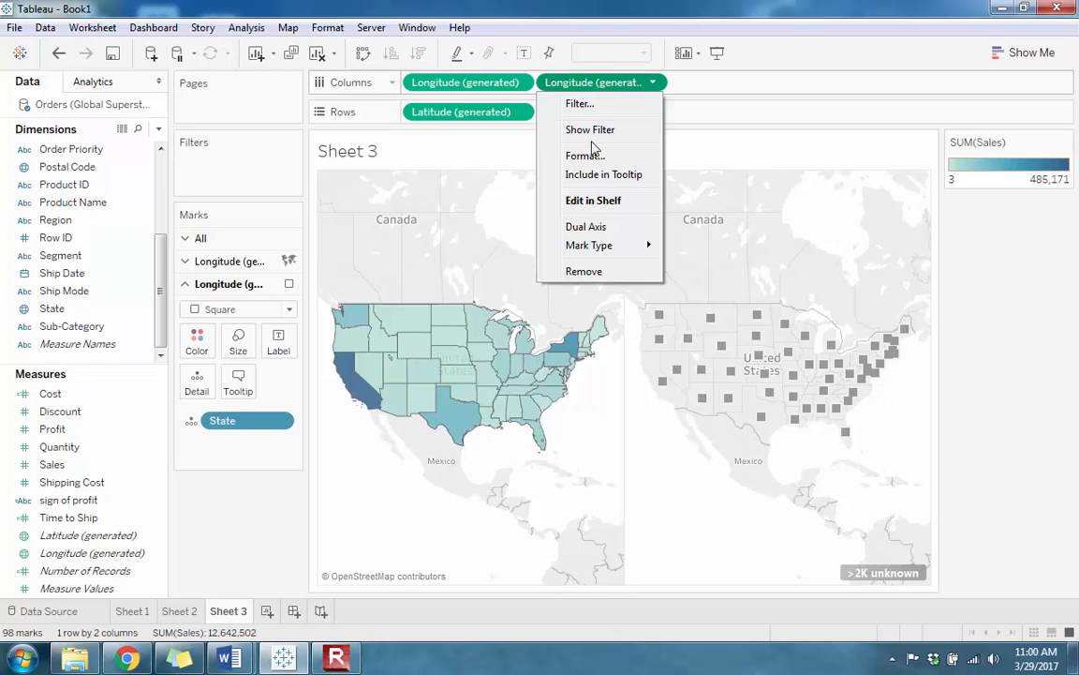
click(590, 227)
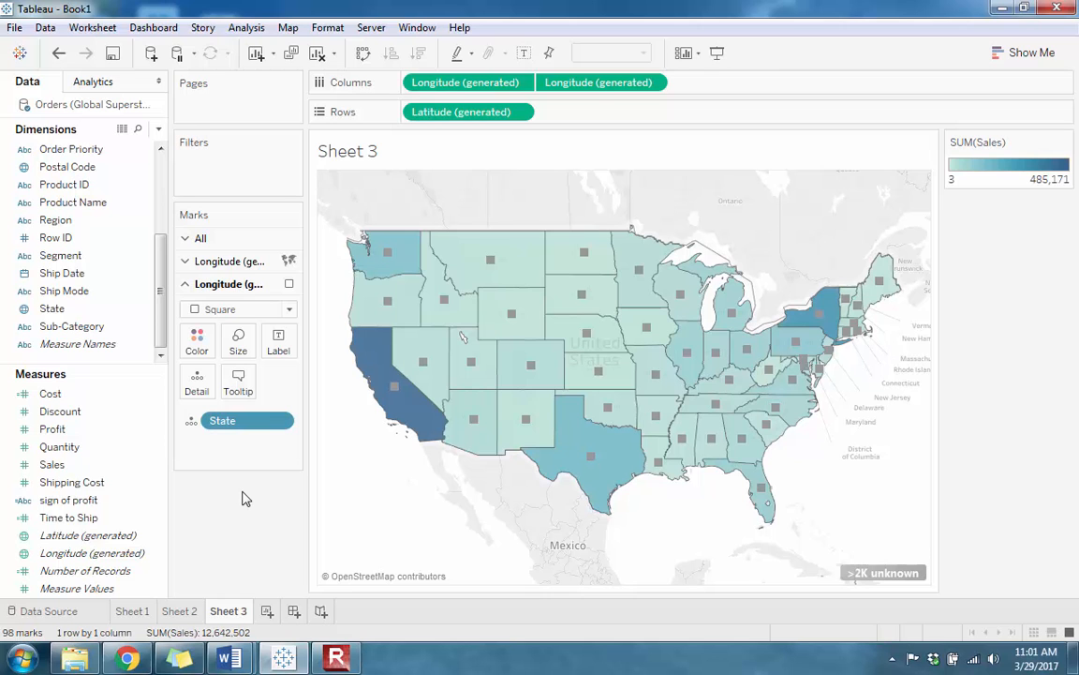
Create a new worksheet, then switch to Chrome and open mapbox.com.
click(266, 614)
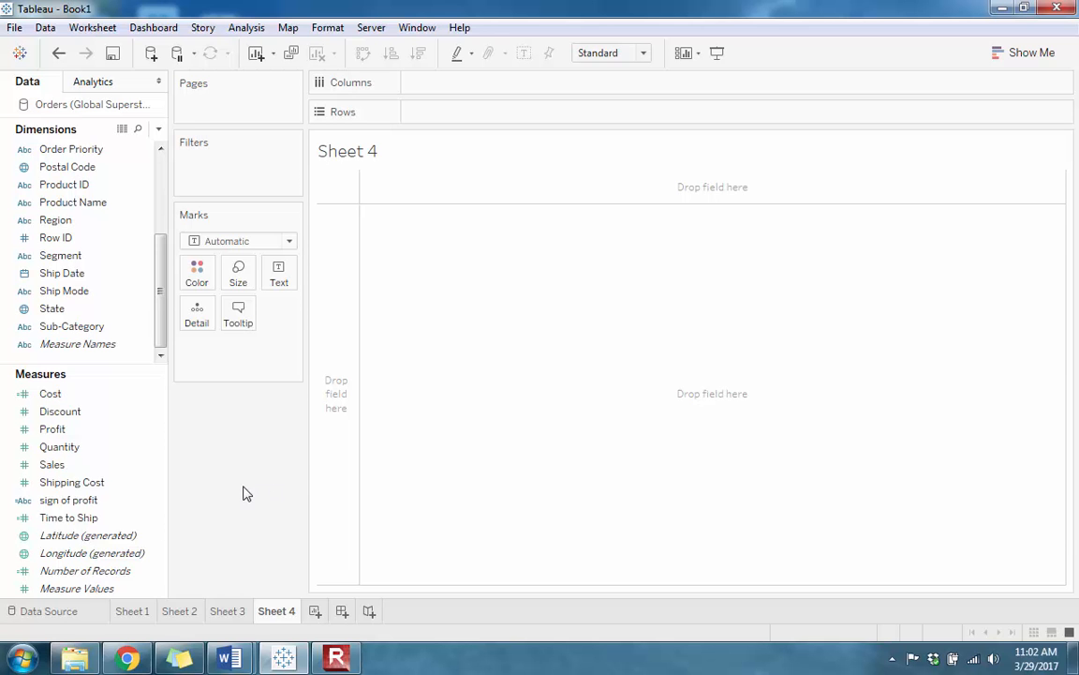
key(alt+Tab)
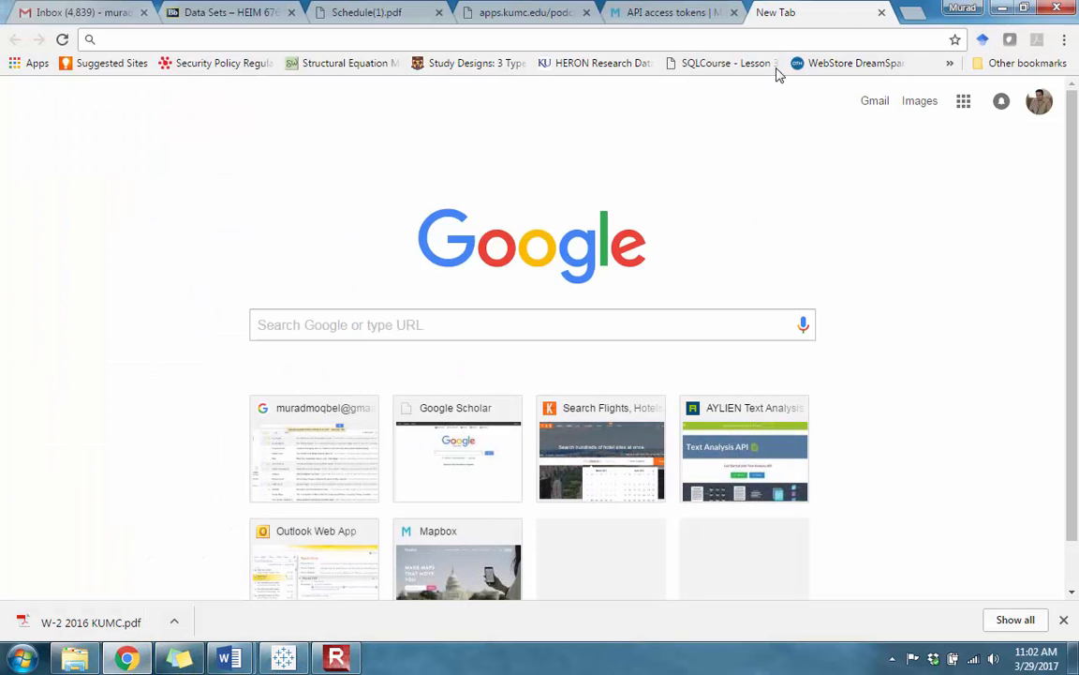
text(mapb)
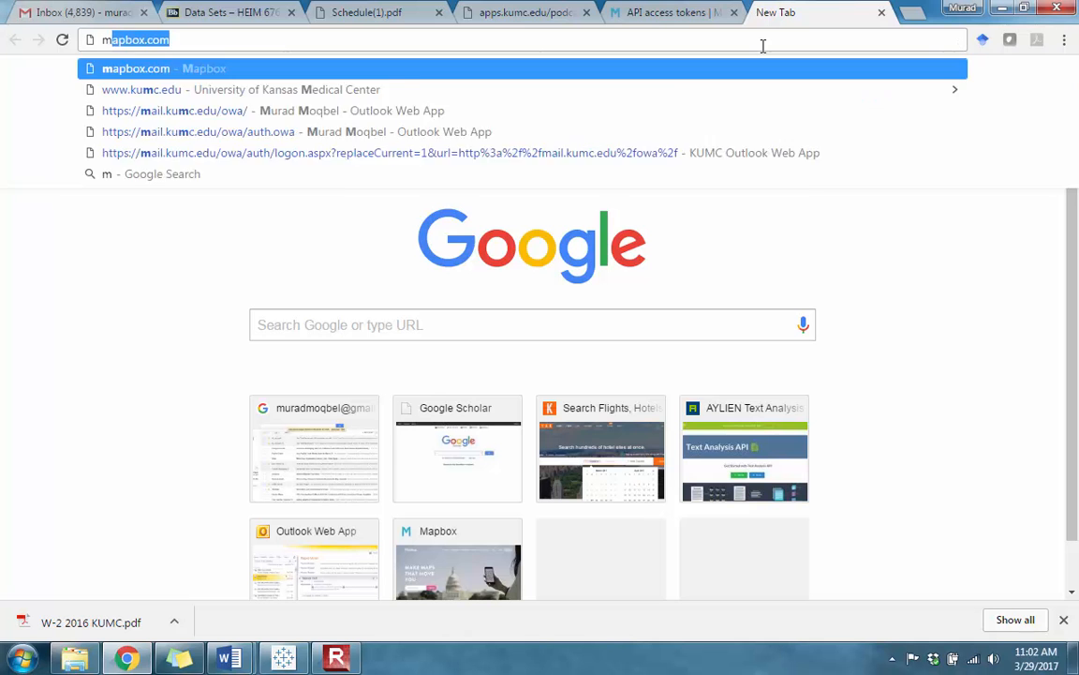
text(ox.c)
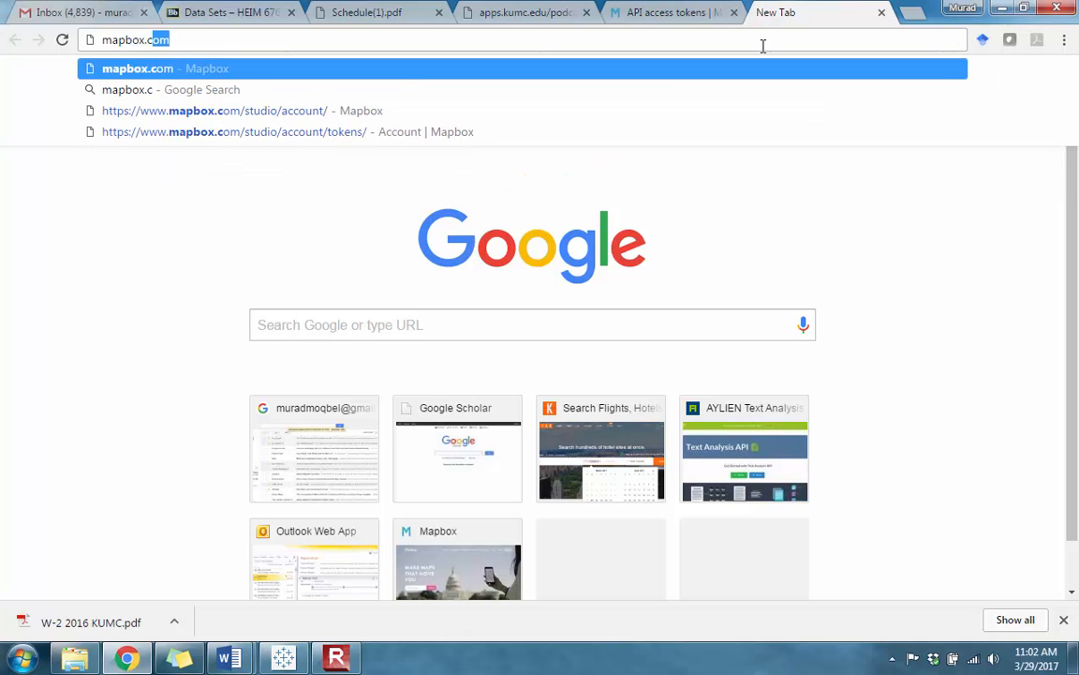
key(Return)
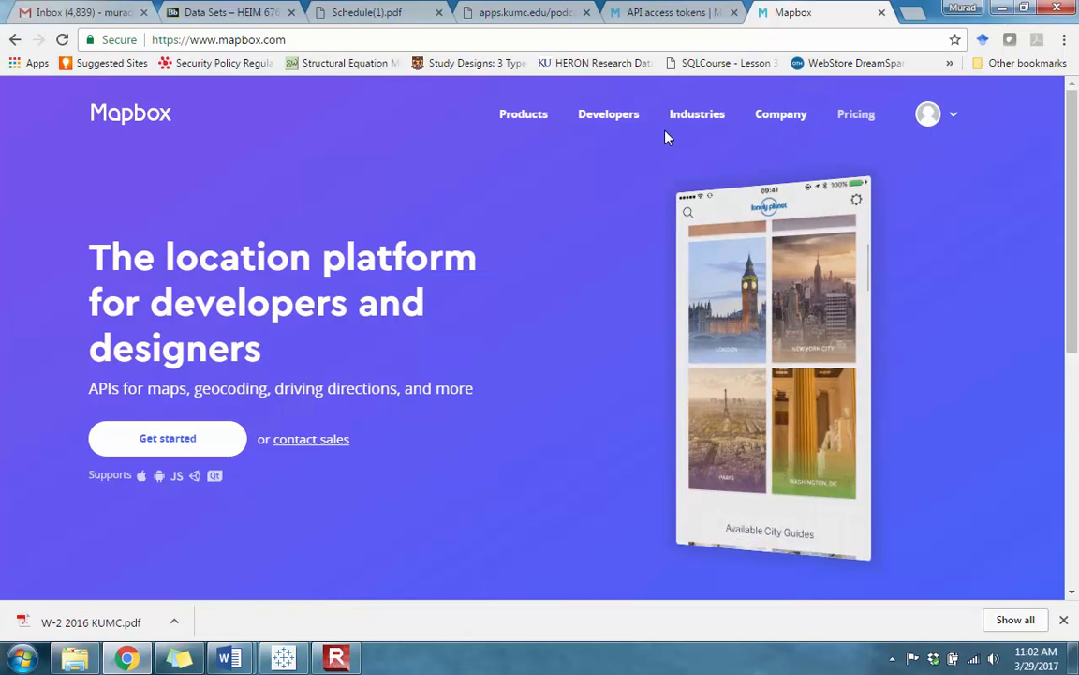
Open the API access tokens page of the Mapbox account.
click(952, 120)
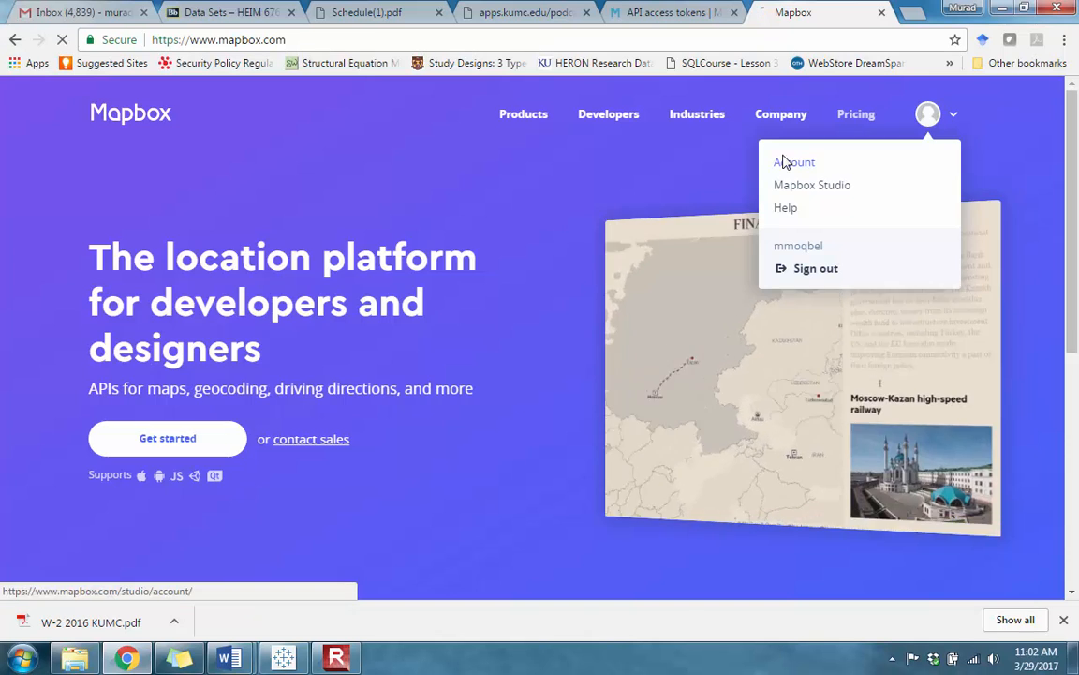
click(783, 164)
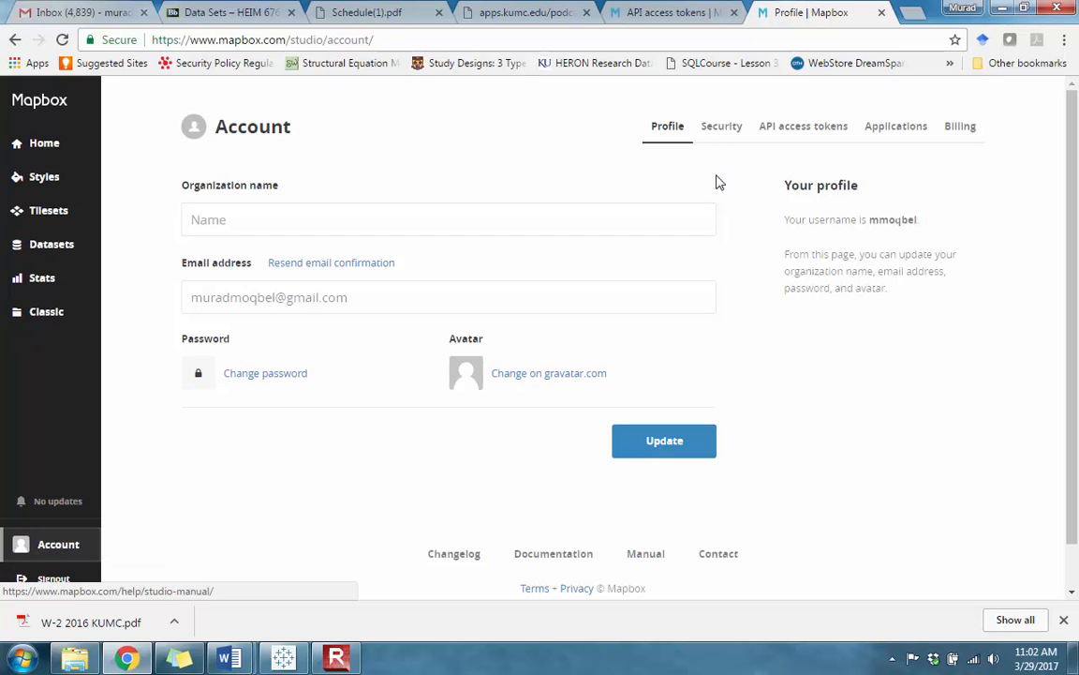
click(763, 137)
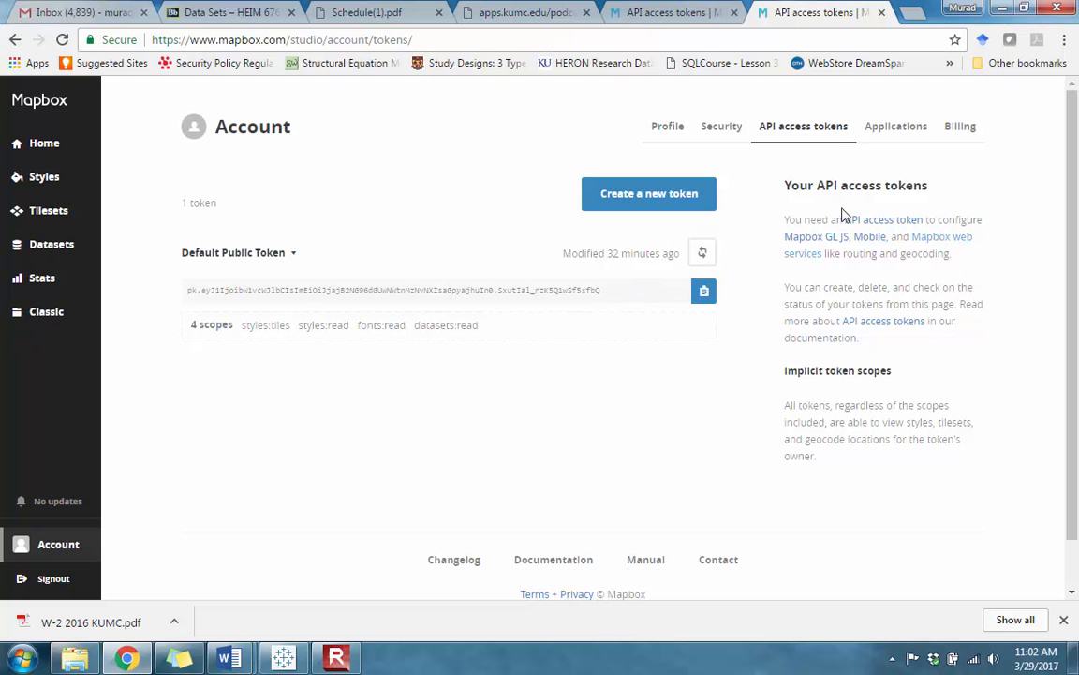
Switch back to Tableau, build a map of State on the empty worksheet and open the background map services.
key(alt+Tab)
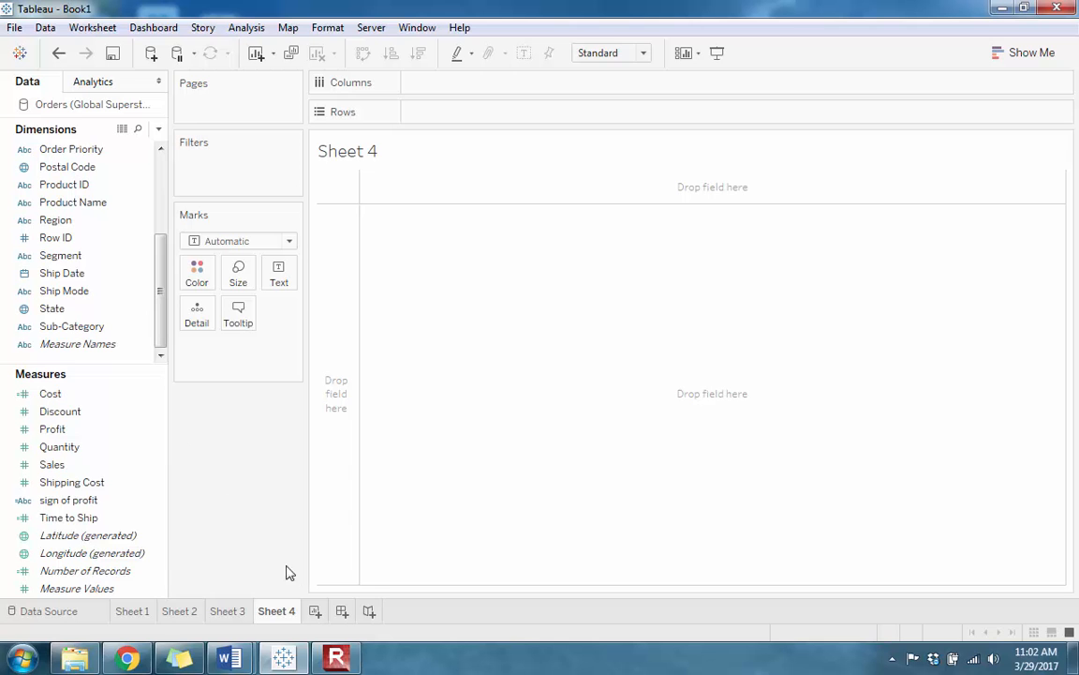
double_click(58, 311)
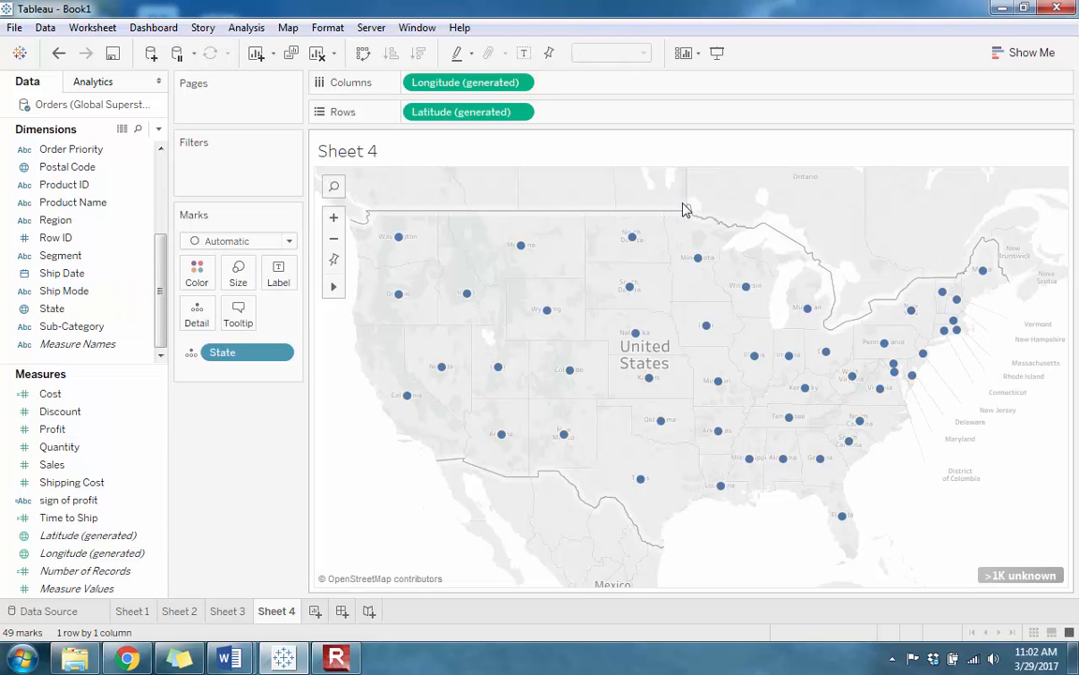
click(286, 28)
click(288, 29)
click(288, 29)
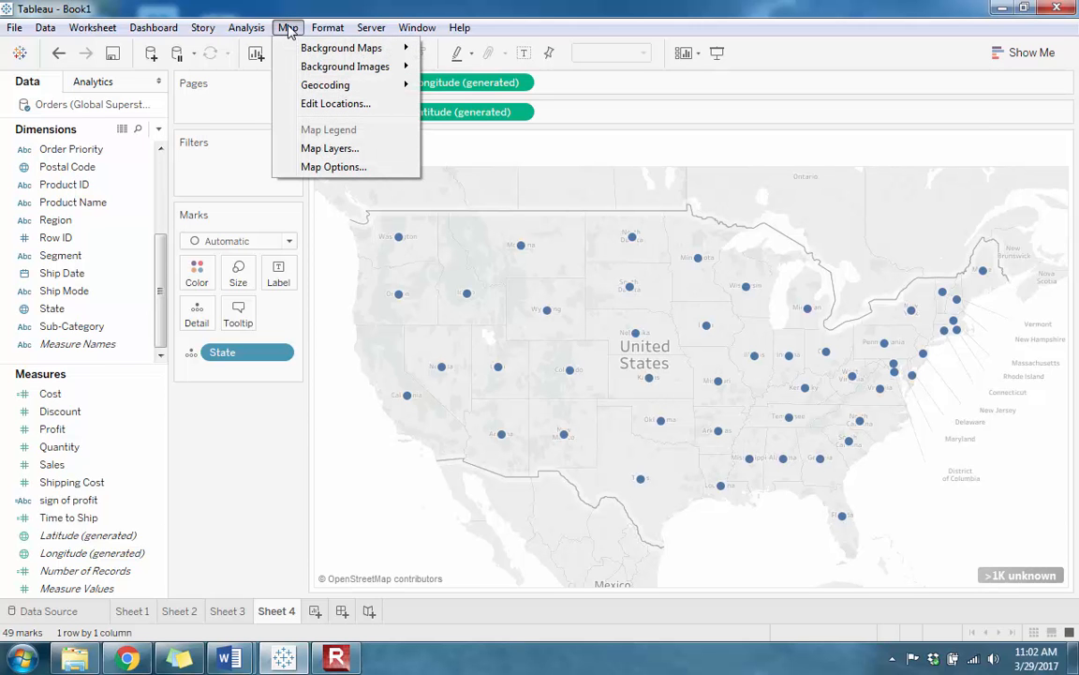
click(288, 27)
click(290, 30)
mouse_move(309, 48)
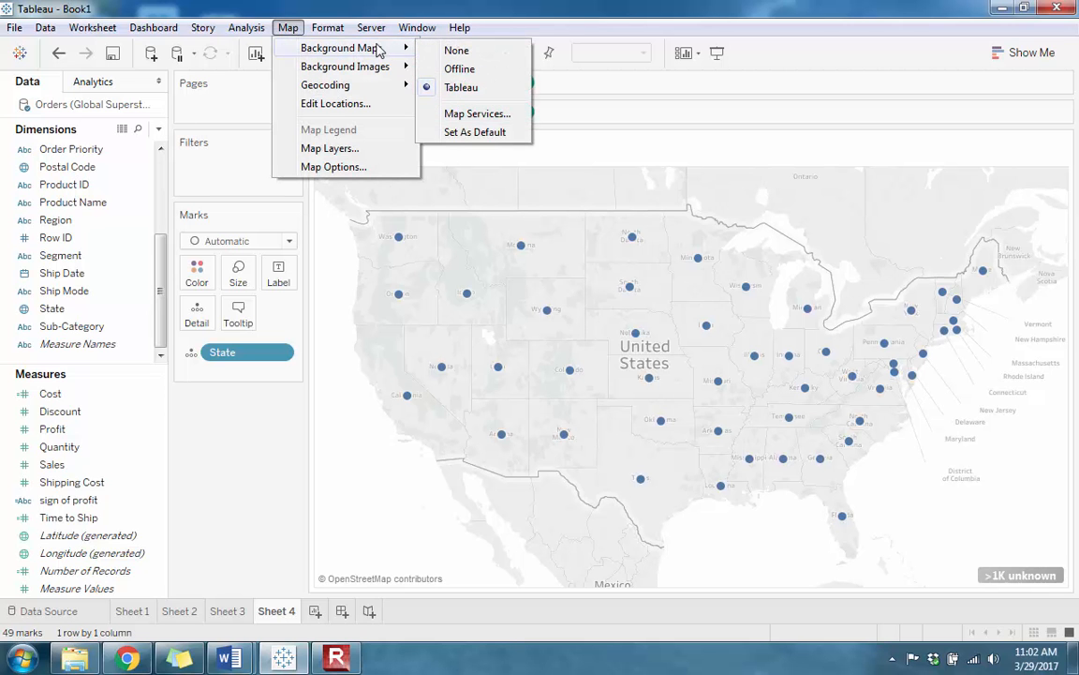
click(475, 114)
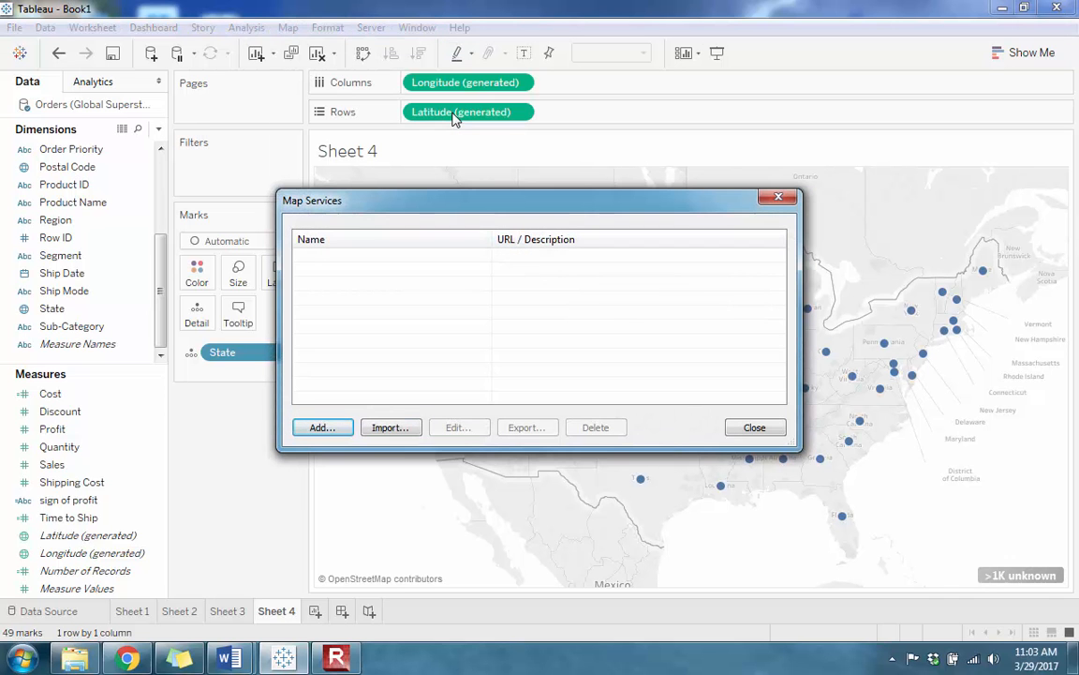
Start adding a Classic Mapbox map with the style name Satelite and paste the API access token.
click(315, 431)
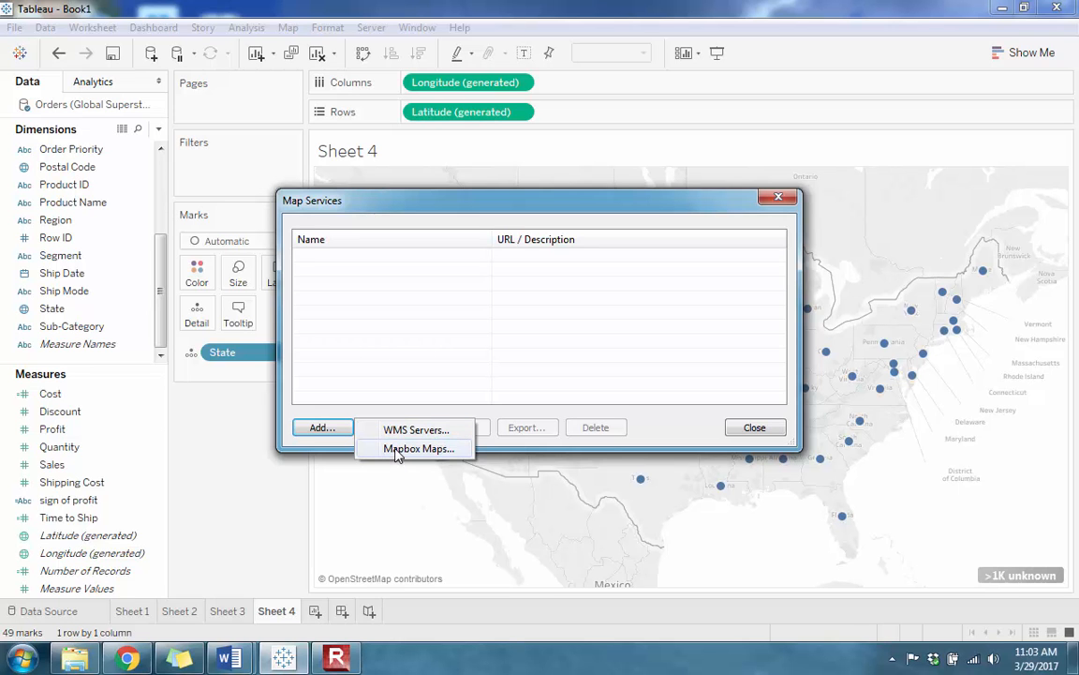
click(395, 451)
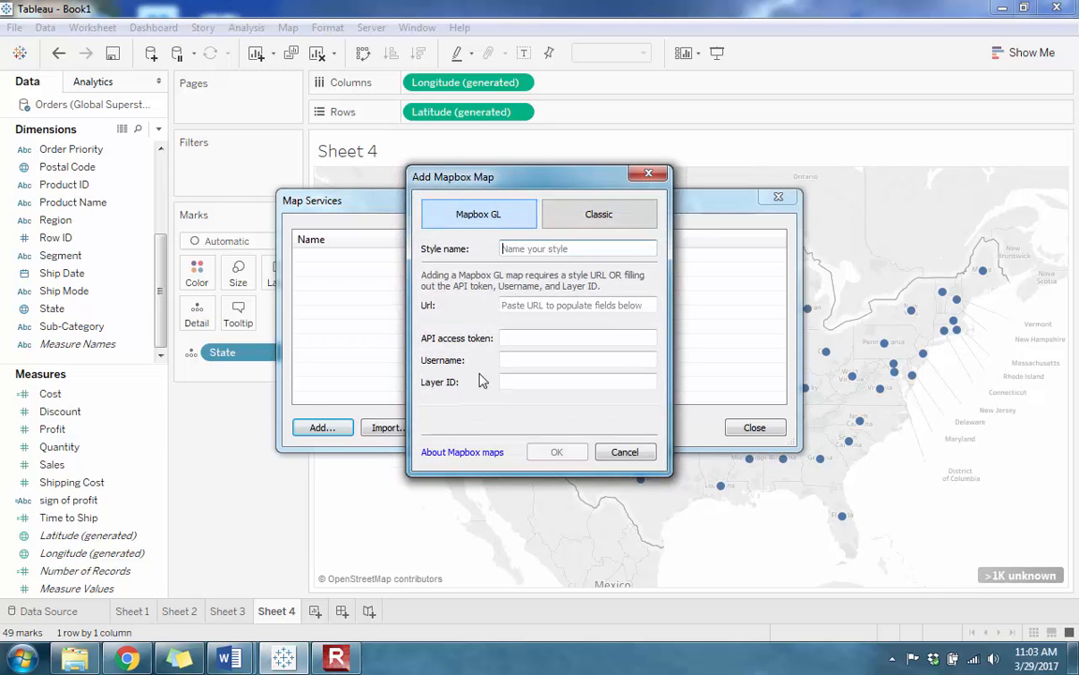
click(598, 218)
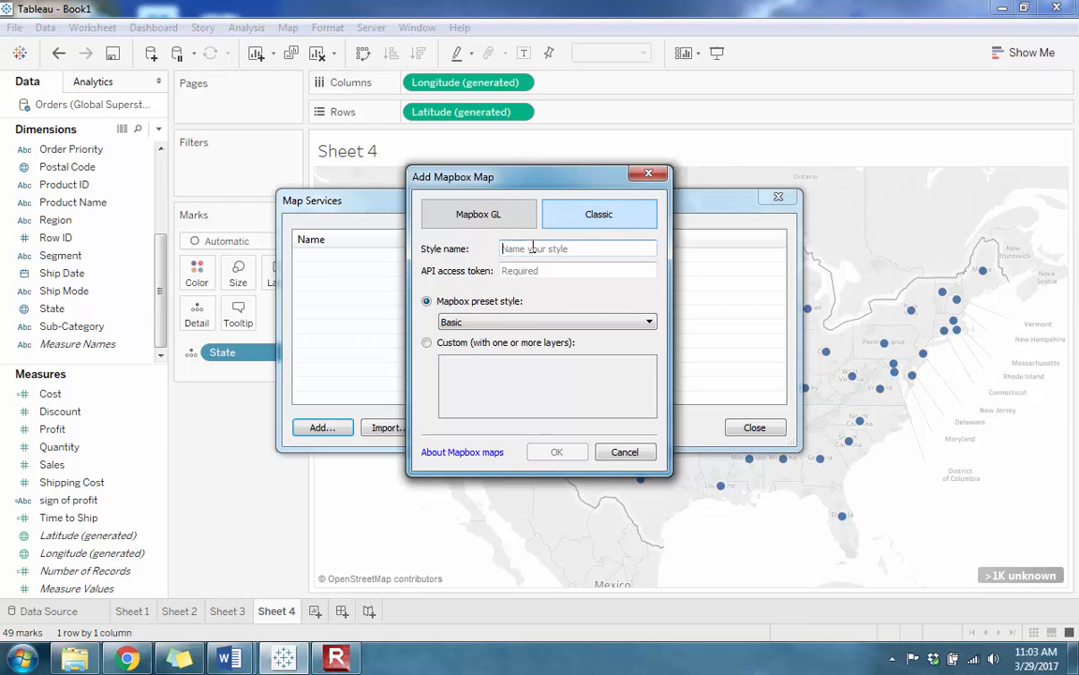
click(507, 249)
text(Satell)
click(551, 269)
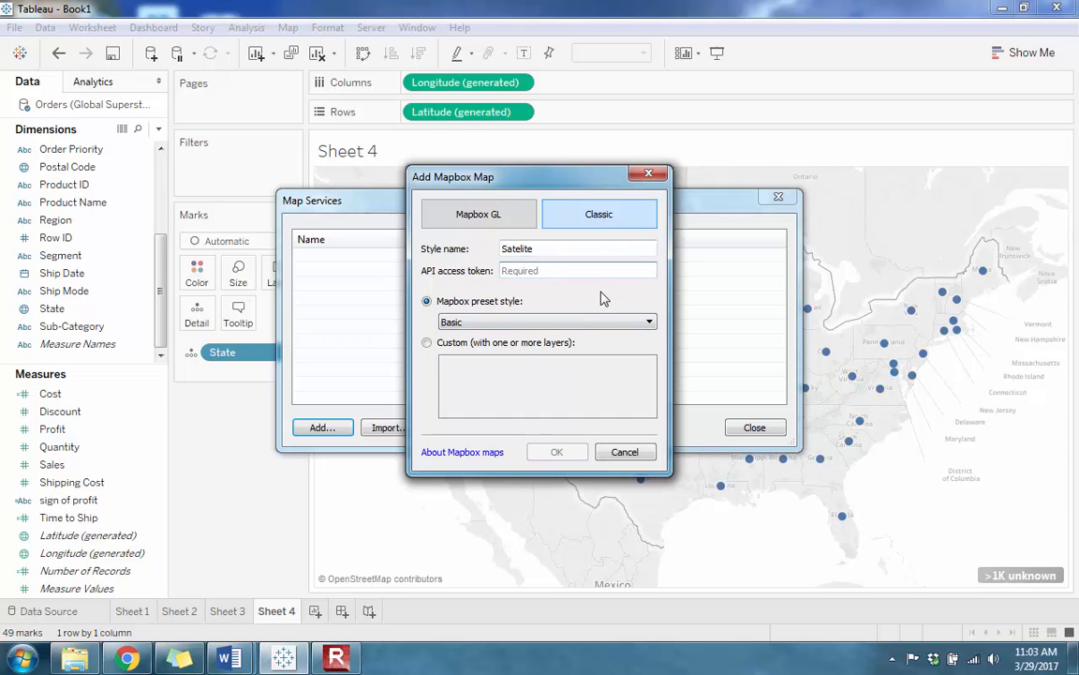
key(ctrl+v)
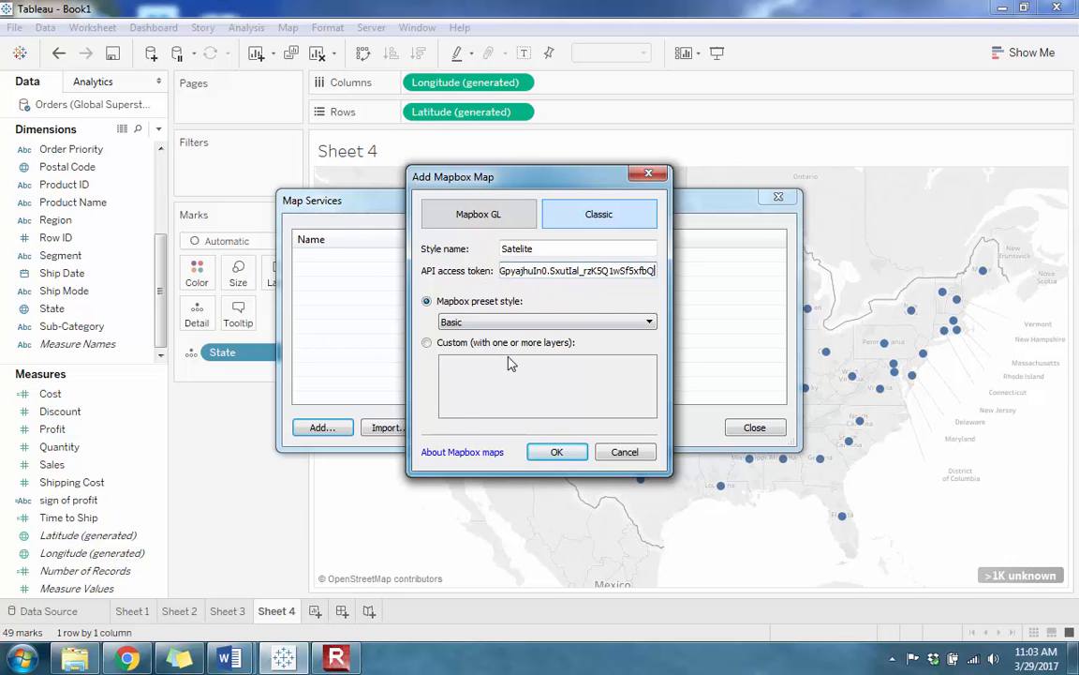
Choose the Satellite preset style for the Mapbox map and finish adding the map service.
click(514, 323)
scroll(498, 369, down, 2)
scroll(495, 386, up, 2)
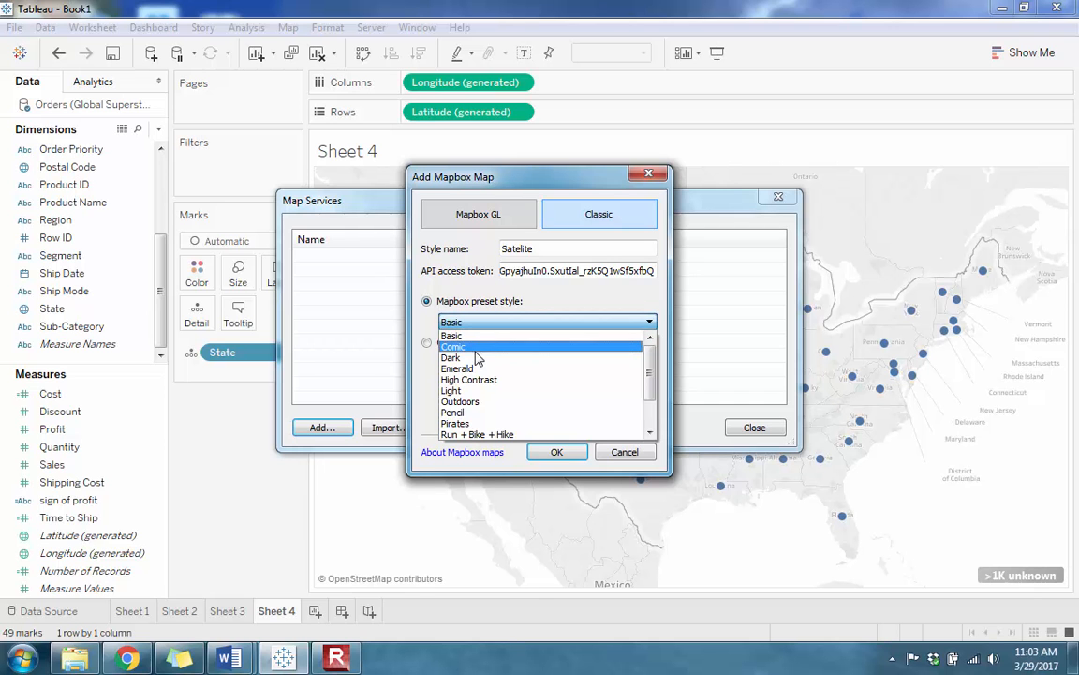
scroll(481, 384, down, 1)
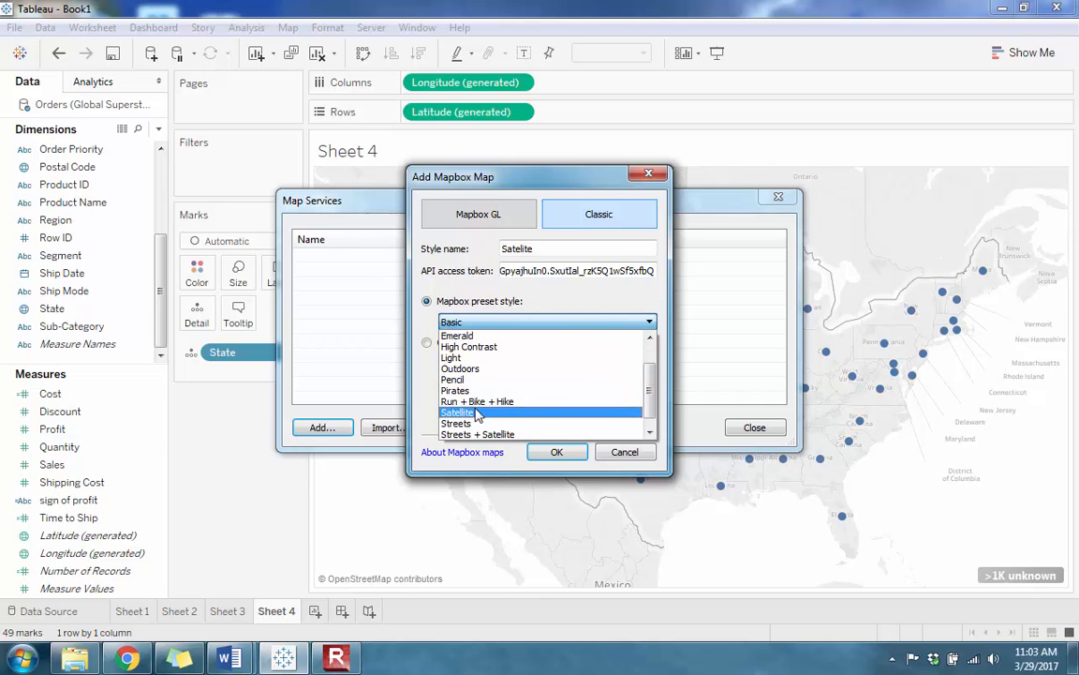
scroll(484, 401, down, 1)
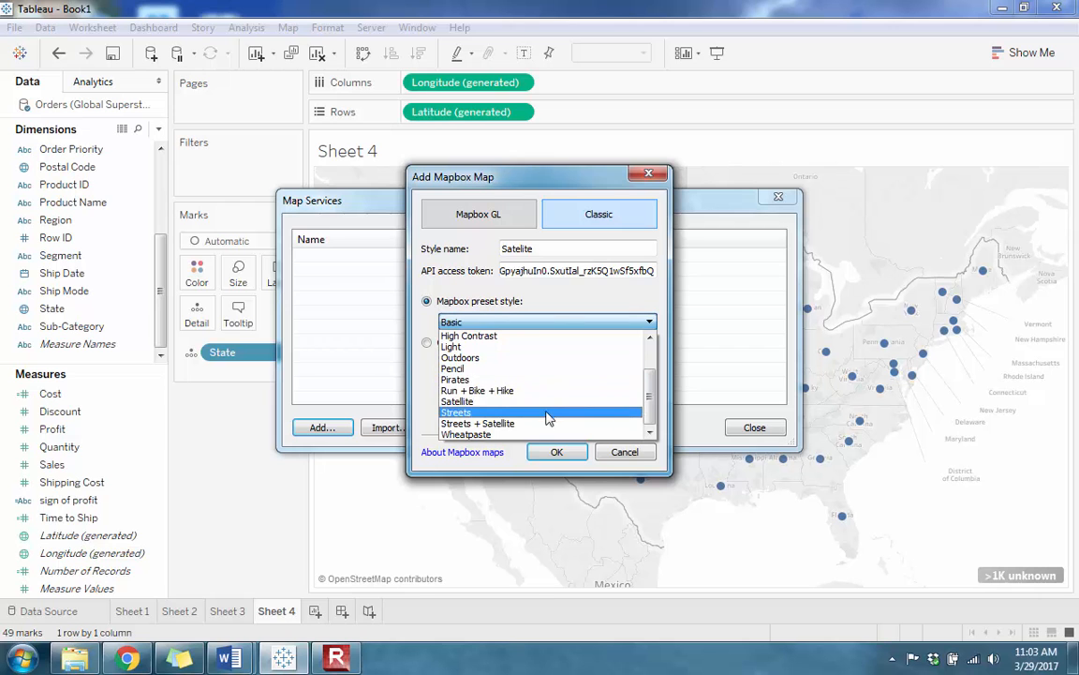
click(466, 402)
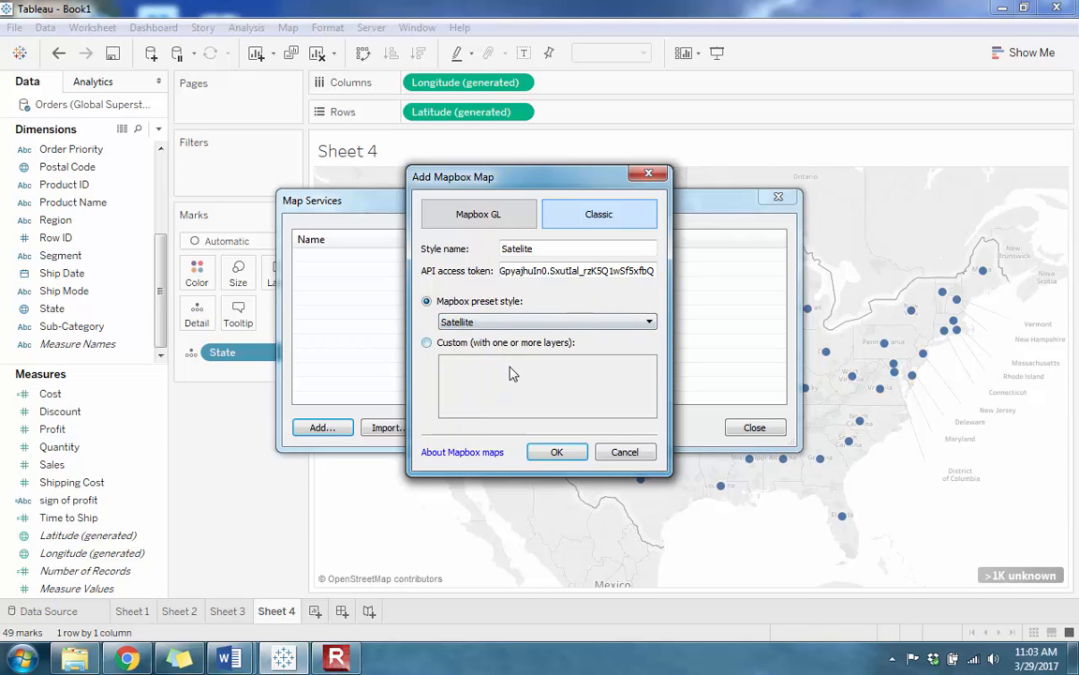
click(560, 456)
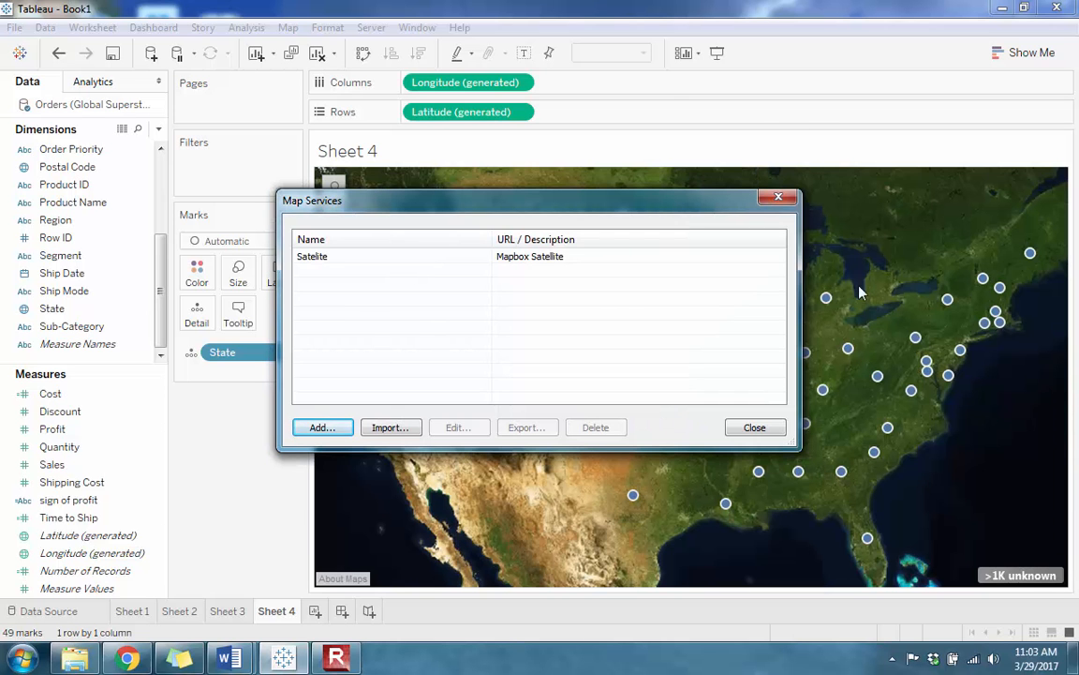
click(745, 428)
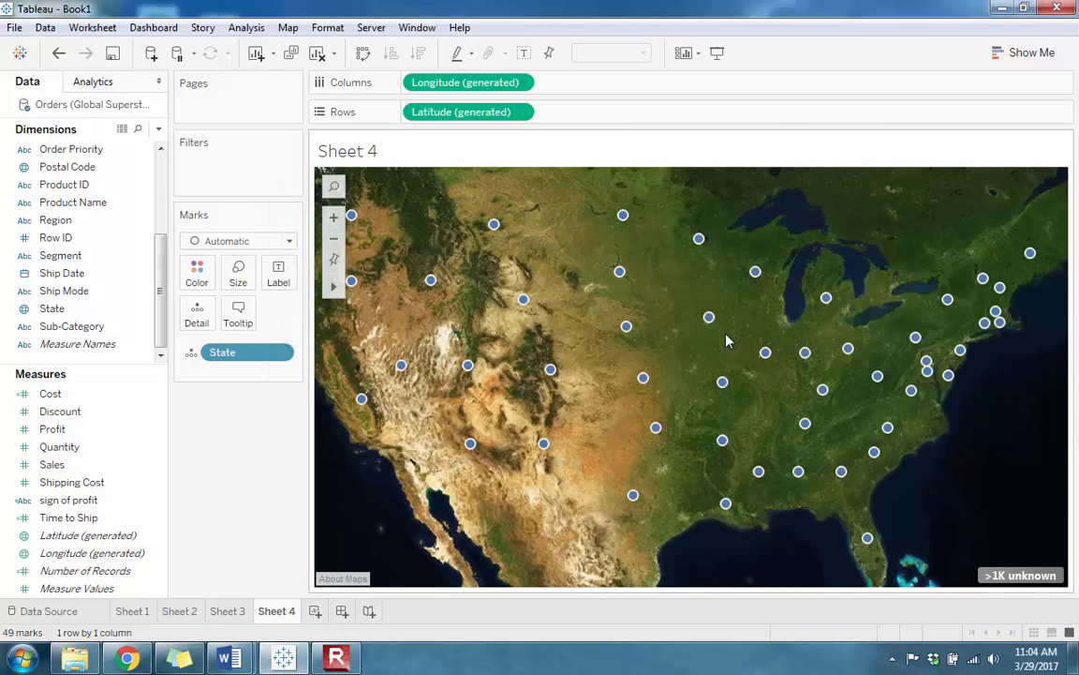
Search the satellite map for Dallas, Texas, and show the area around the city.
click(333, 186)
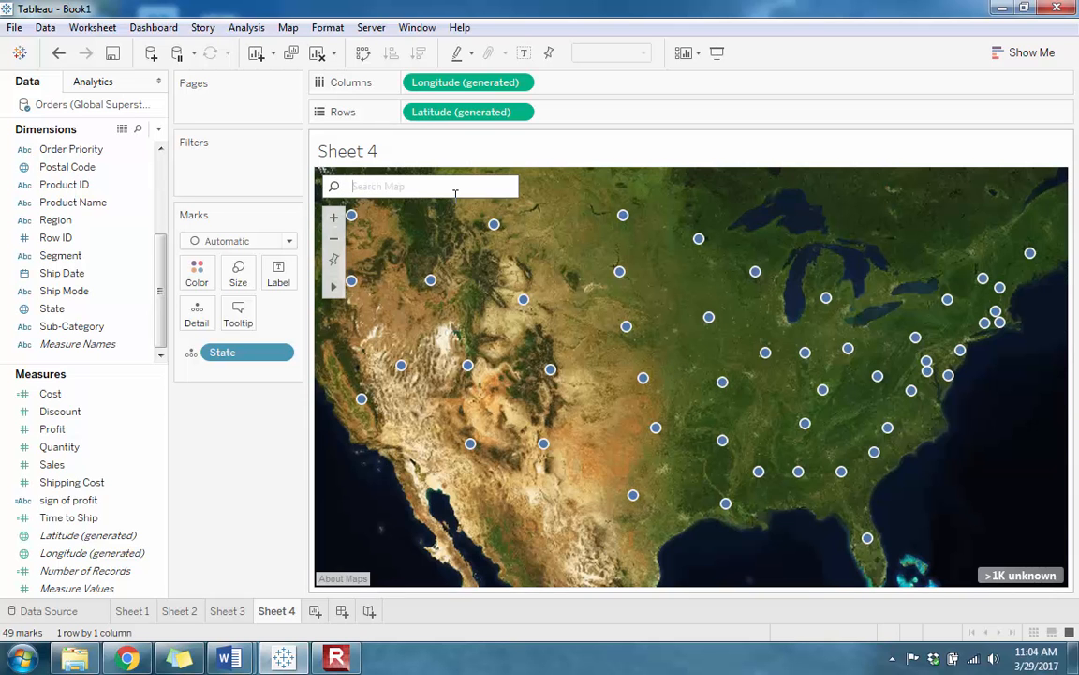
text(dallas)
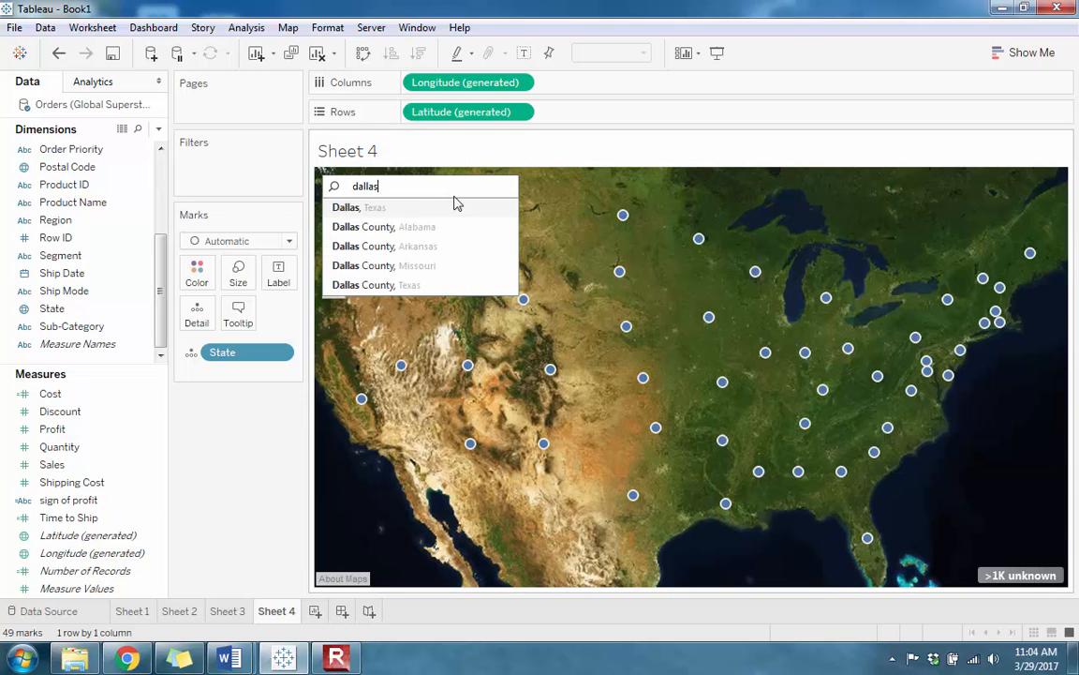
click(414, 212)
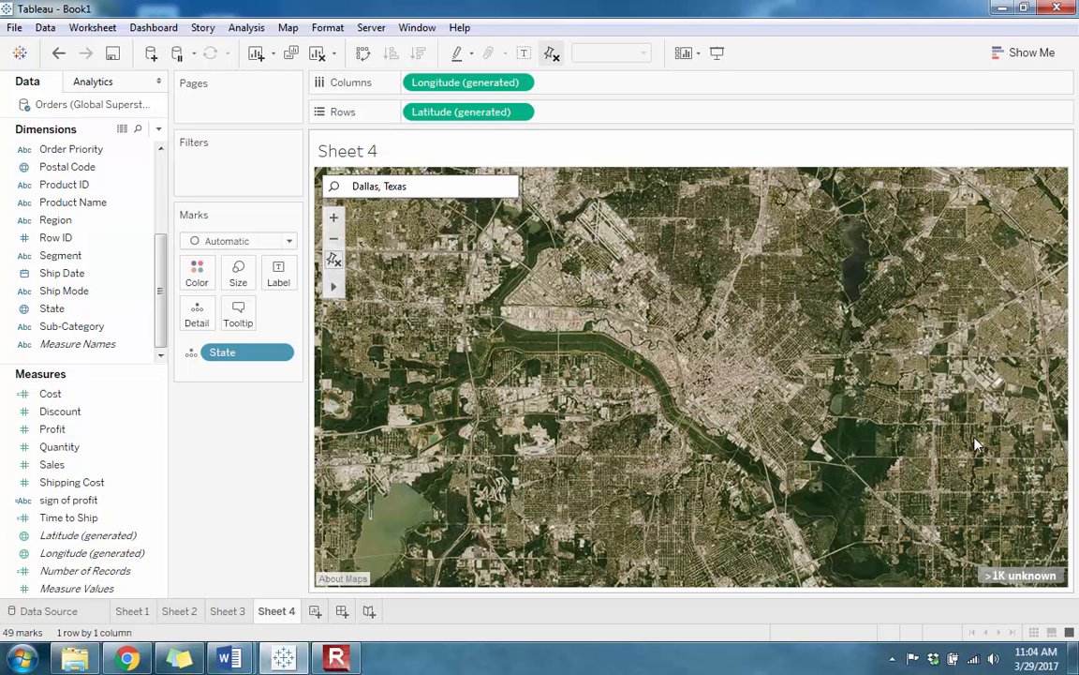
scroll(796, 294, down, 1)
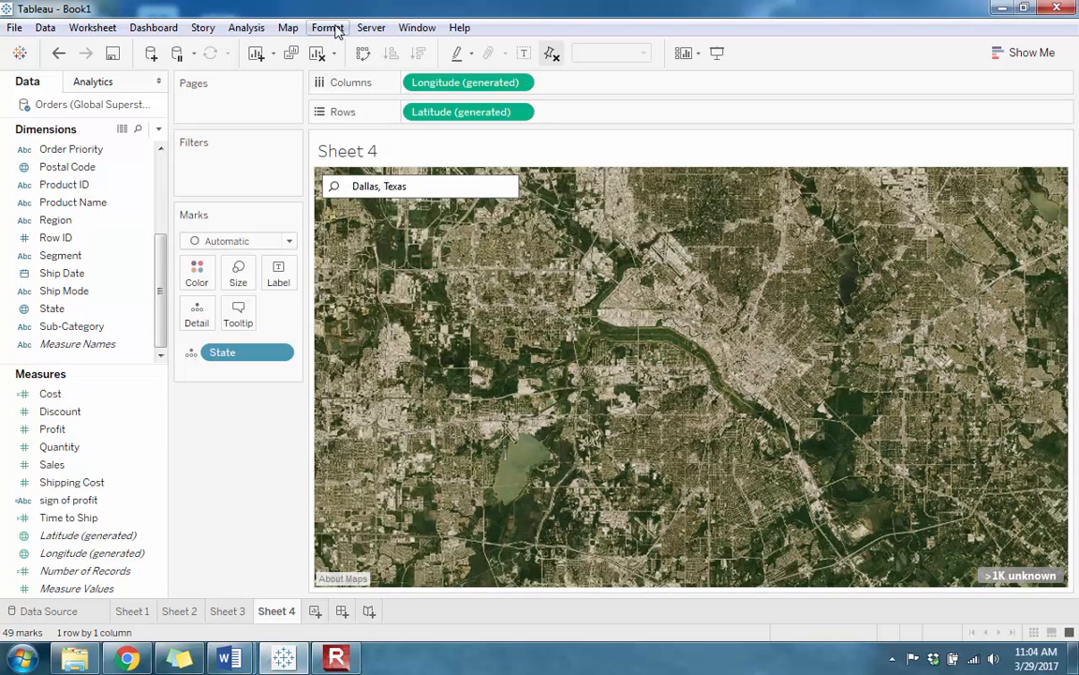
Edit the Satelite map service to use the Streets + Satellite preset style.
click(288, 28)
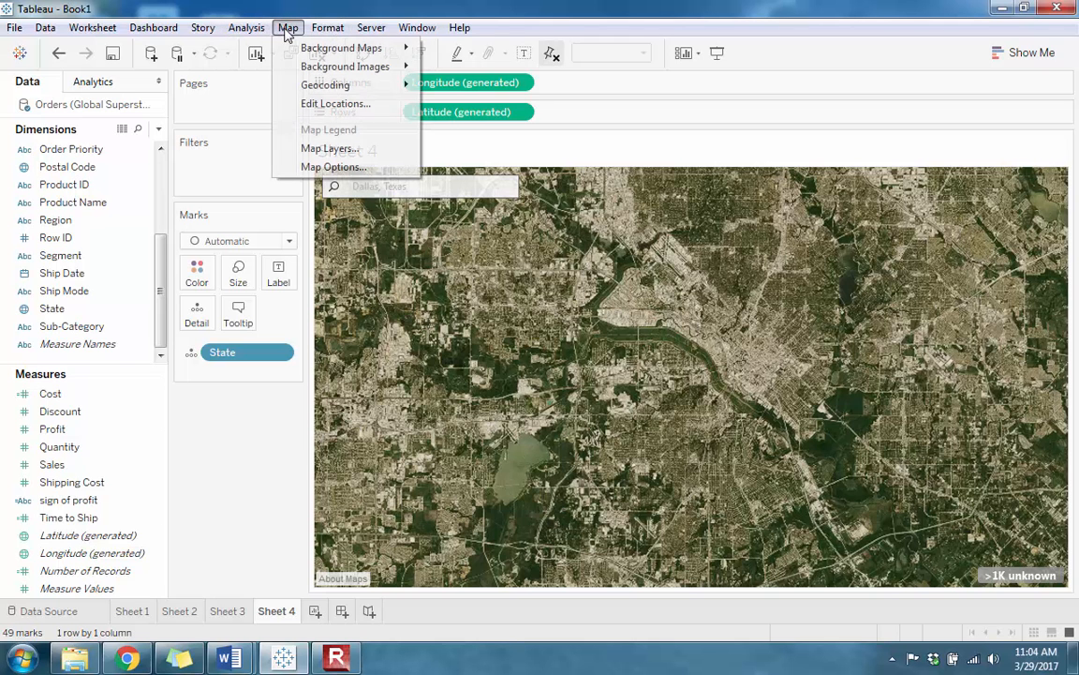
mouse_move(398, 45)
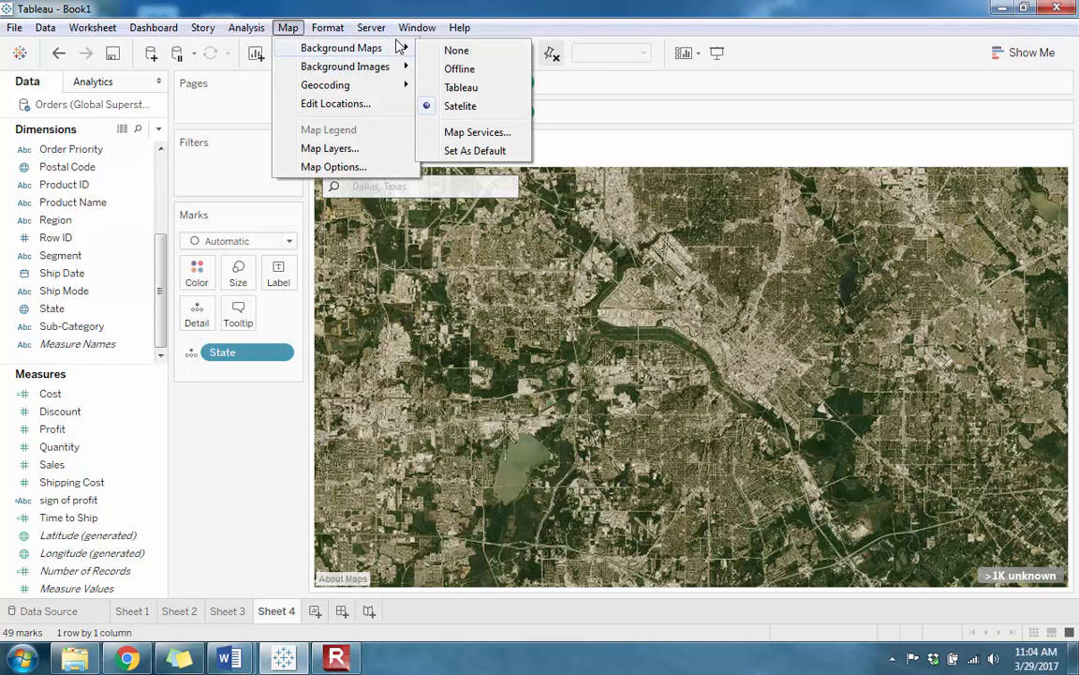
click(476, 133)
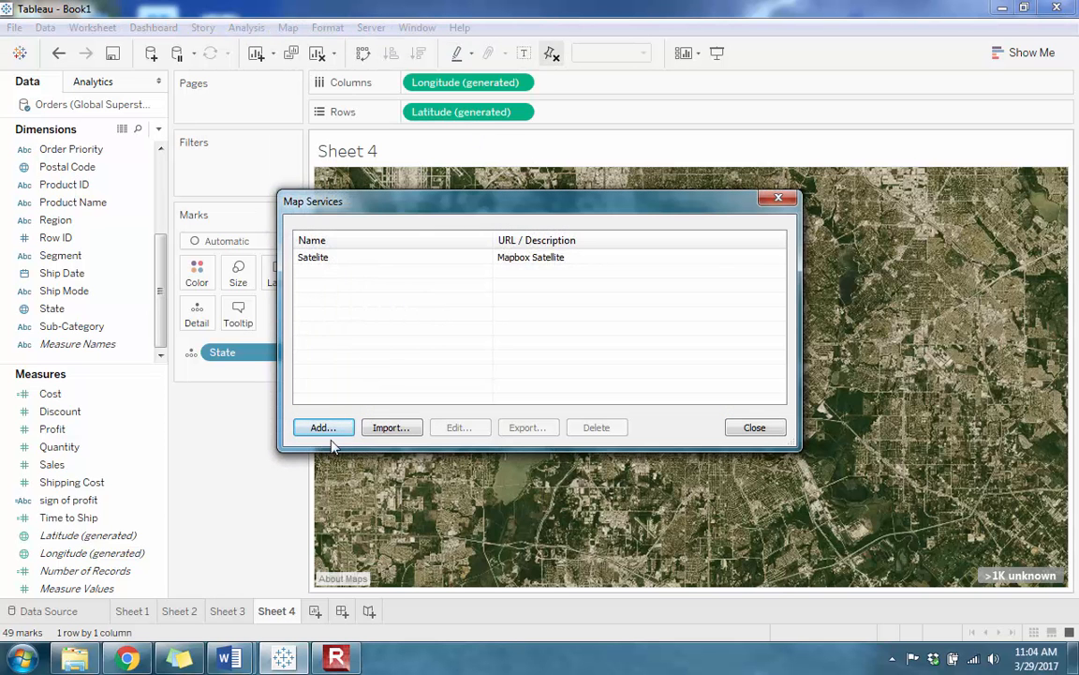
click(323, 258)
click(459, 428)
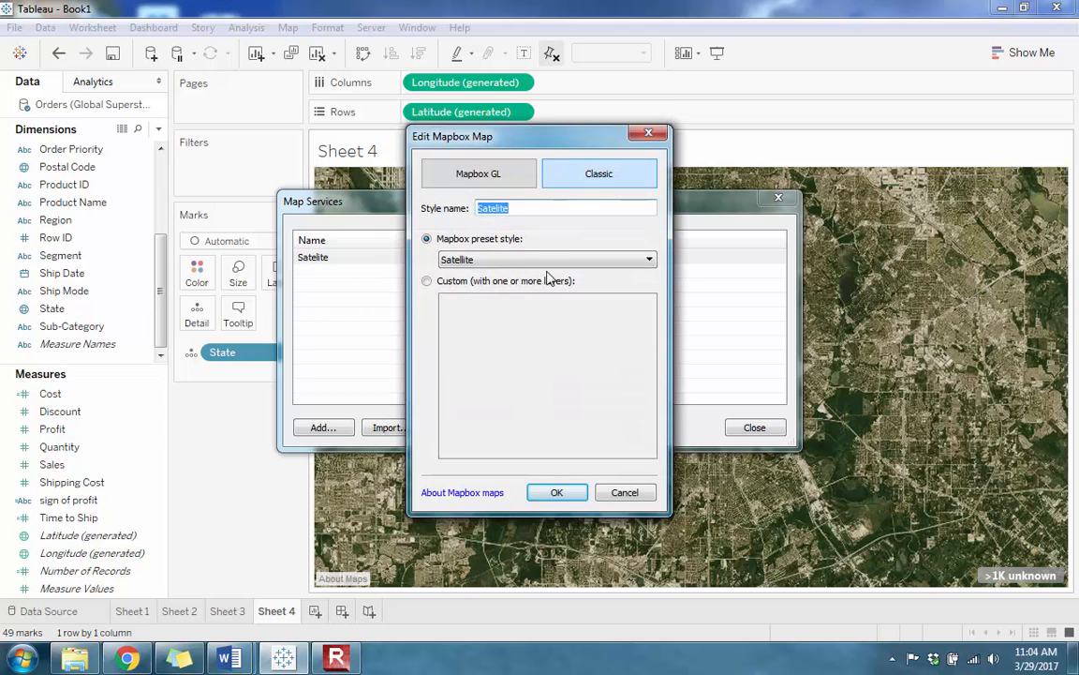
click(552, 259)
scroll(508, 359, down, 2)
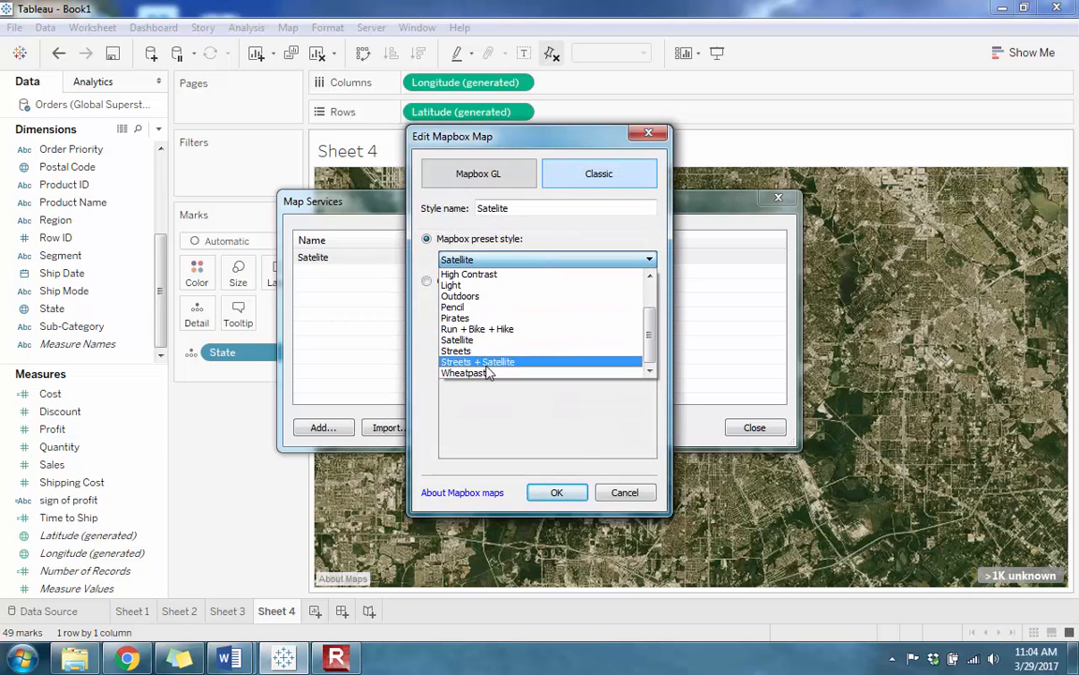
click(481, 362)
click(560, 491)
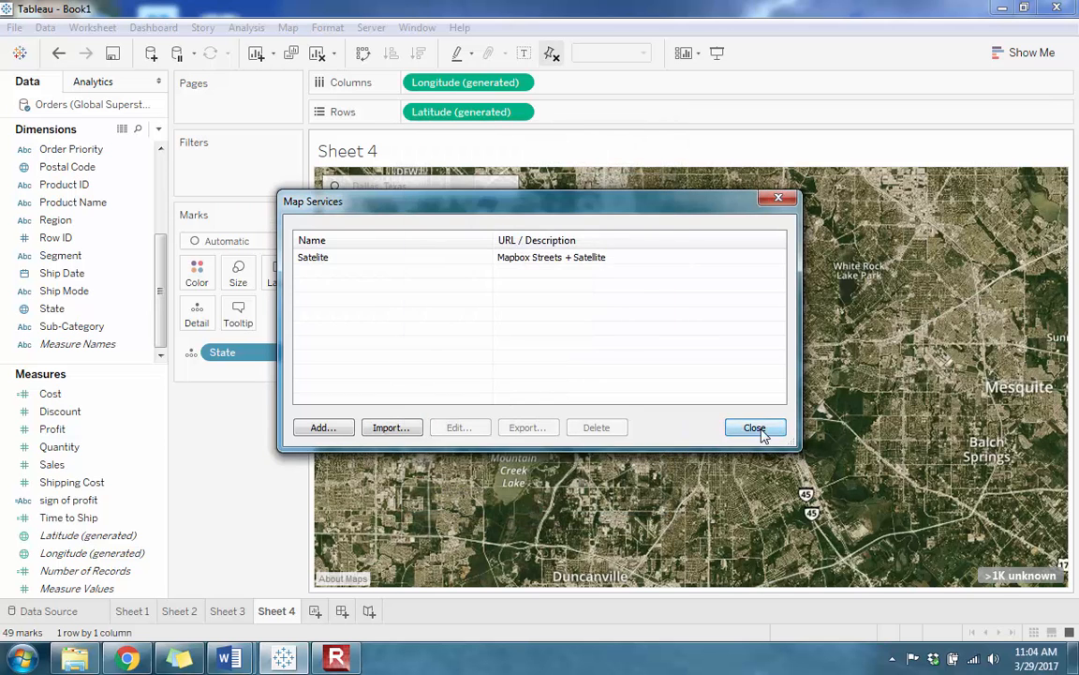
click(755, 427)
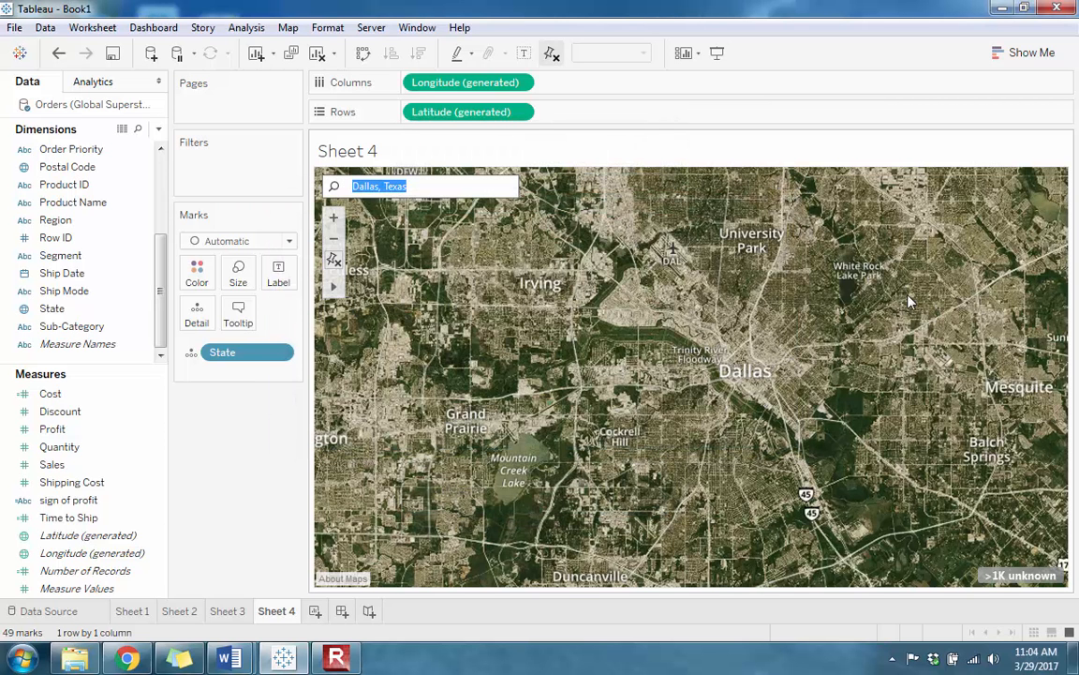